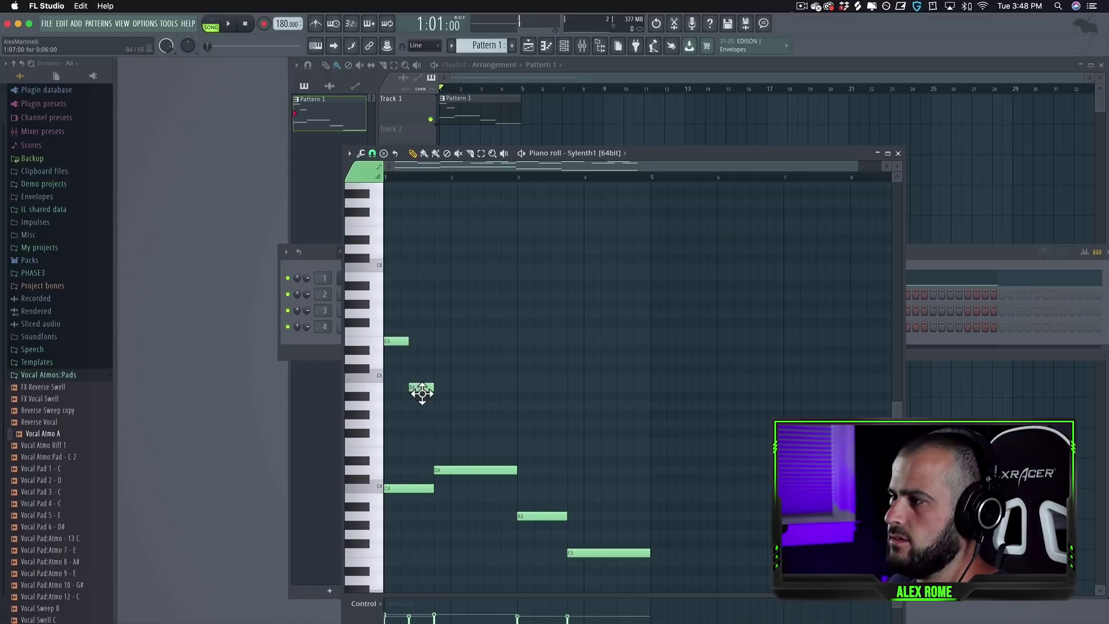
# Add another E5 note after the first C5 and audition the pattern.
pyautogui.click(439, 344)
pyautogui.press('space')
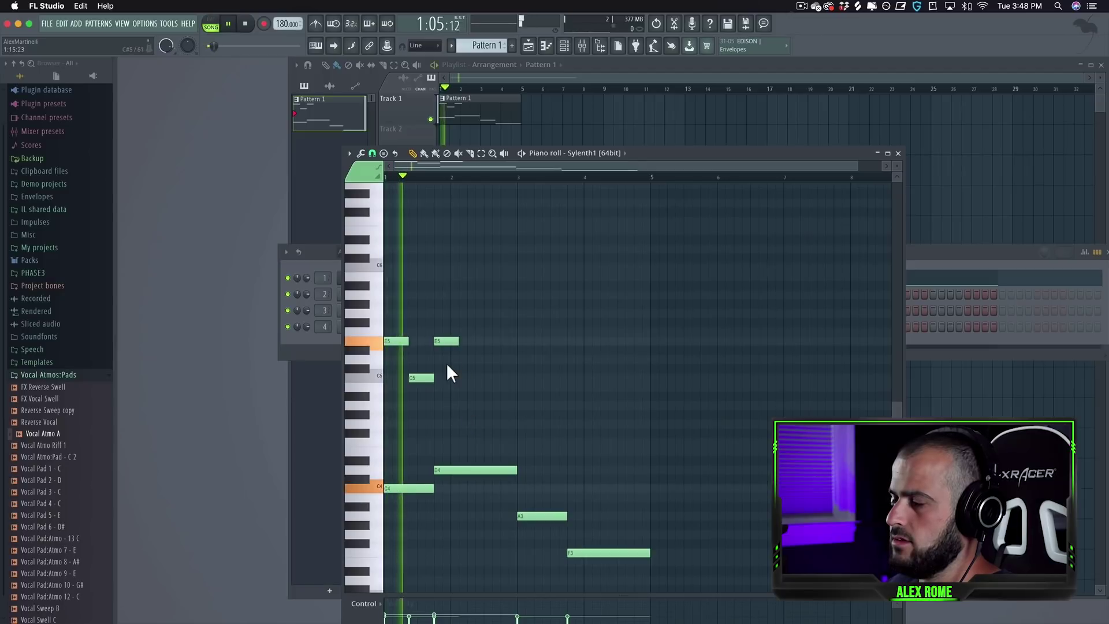
pyautogui.press('space')
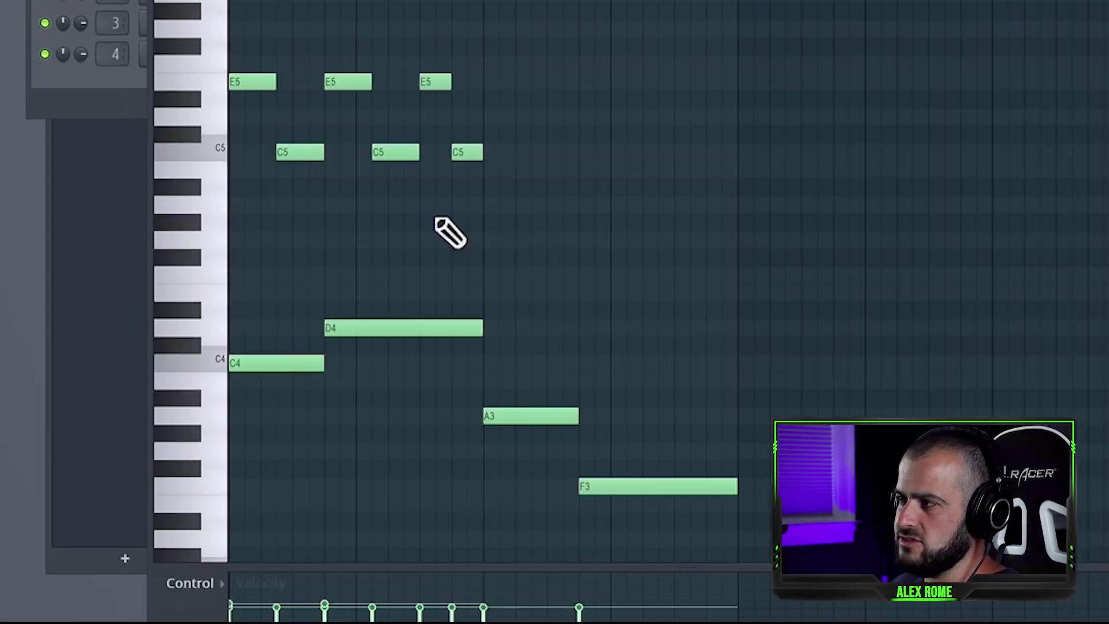
pyautogui.press('space')
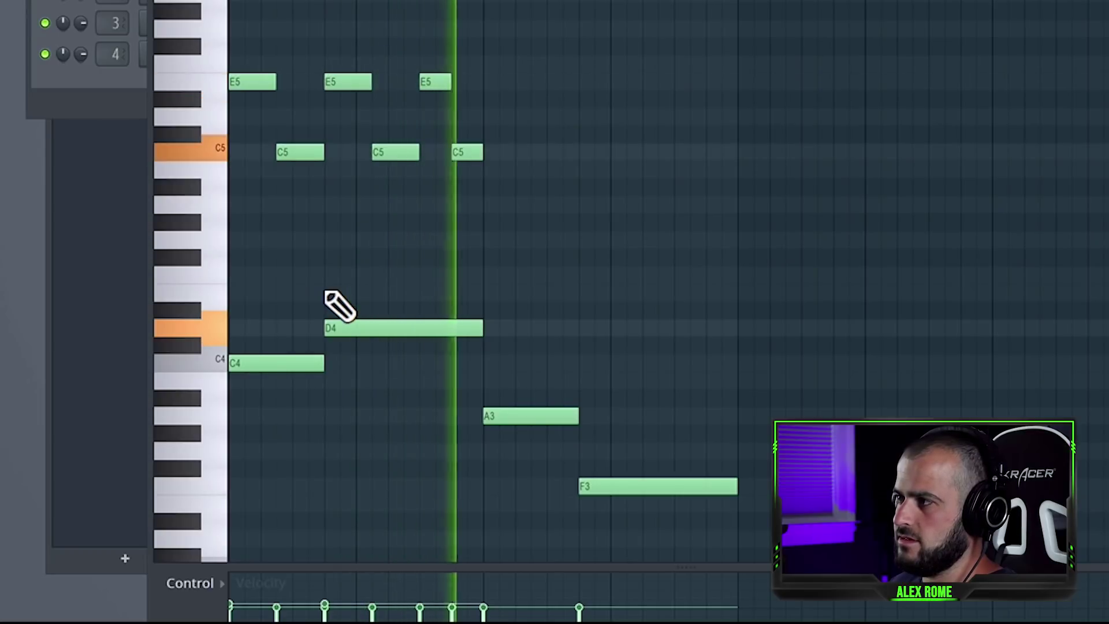
pyautogui.press('space')
# Duplicate the three E5 and three C5 notes directly after the originals.
pyautogui.moveTo(487, 193); pyautogui.dragTo(239, 42)
pyautogui.moveTo(267, 96); pyautogui.dragTo(499, 97)
pyautogui.scroll(2, 513, 97)
pyautogui.click(246, 213)
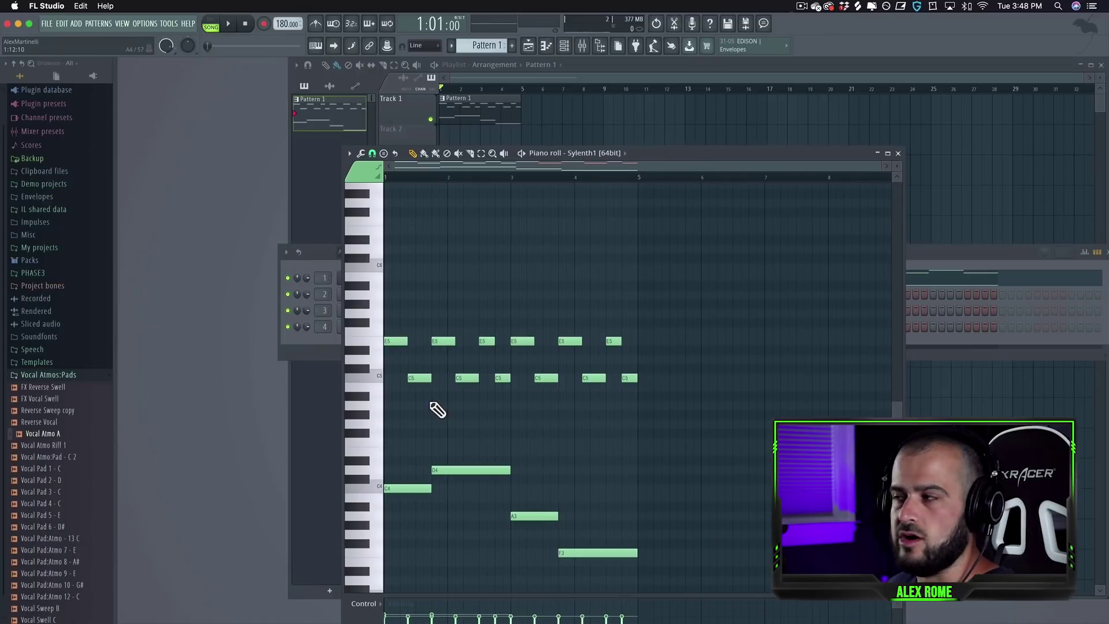
pyautogui.moveTo(394, 409); pyautogui.dragTo(635, 404)
pyautogui.click(582, 475)
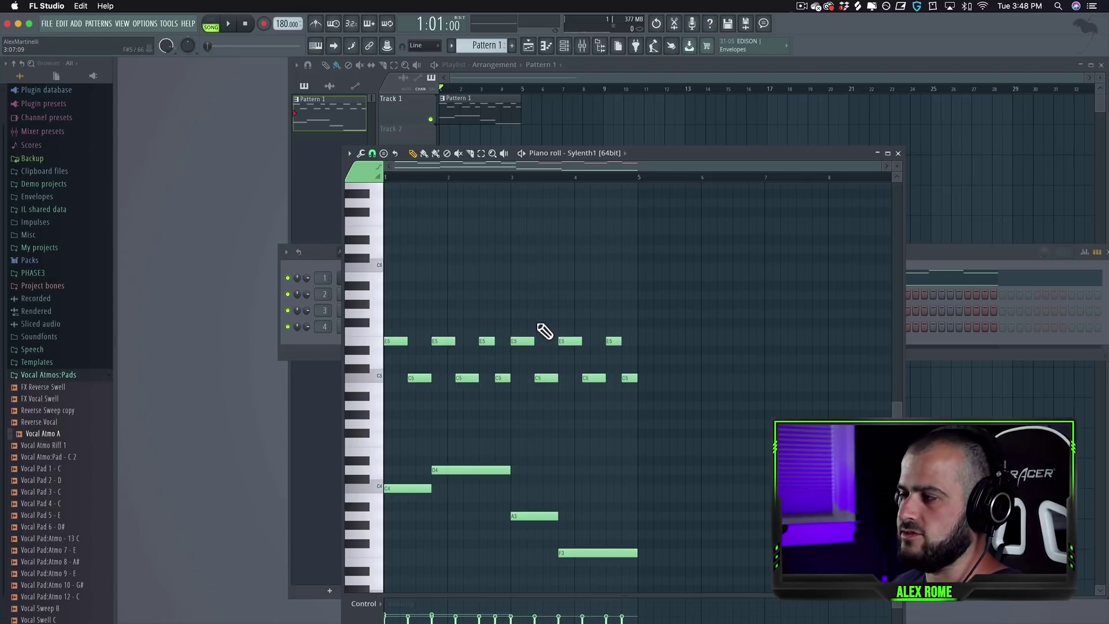
pyautogui.press('space')
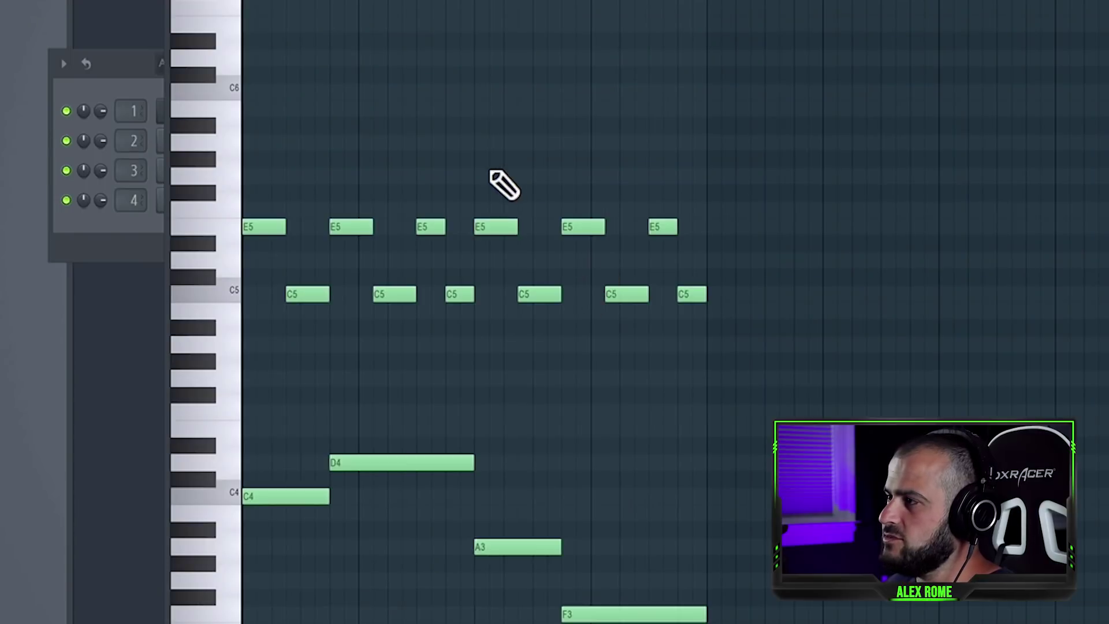
# Lower the later E5 note to D5 and audition the reworked phrase.
pyautogui.moveTo(521, 309); pyautogui.dragTo(696, 425)
pyautogui.moveTo(815, 386); pyautogui.dragTo(814, 385)
pyautogui.click(574, 361)
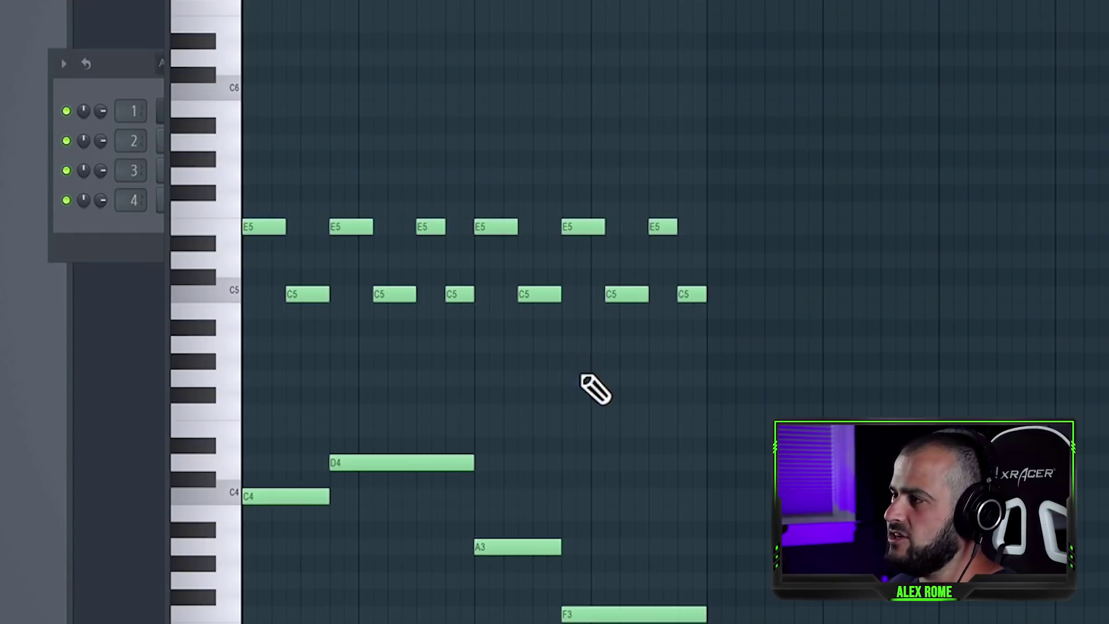
pyautogui.moveTo(594, 240); pyautogui.dragTo(671, 182)
pyautogui.press('space')
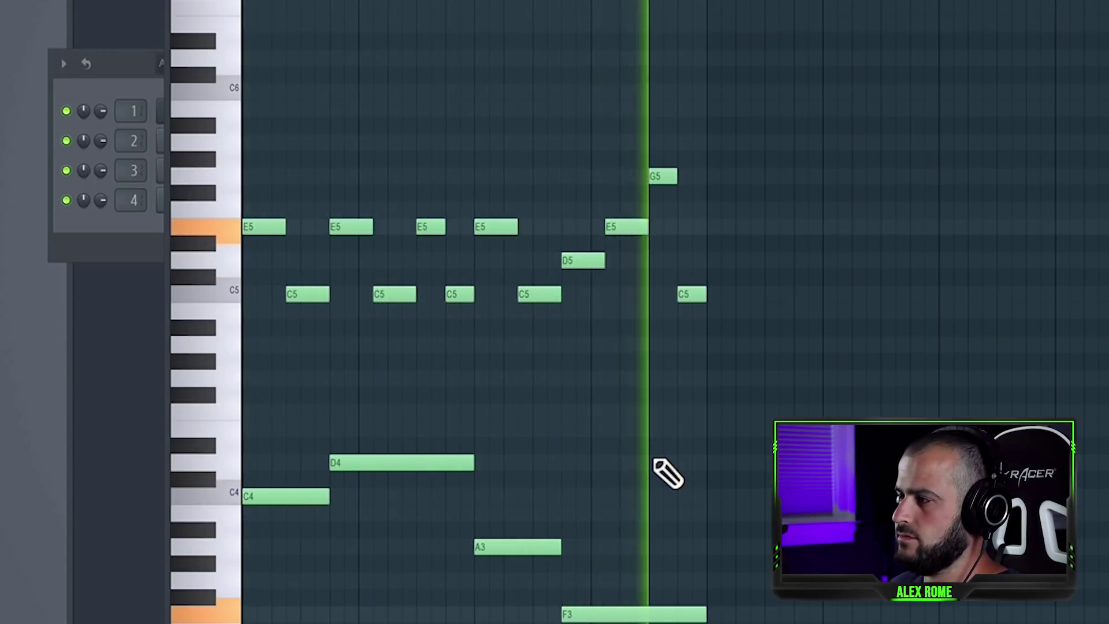
pyautogui.press('space')
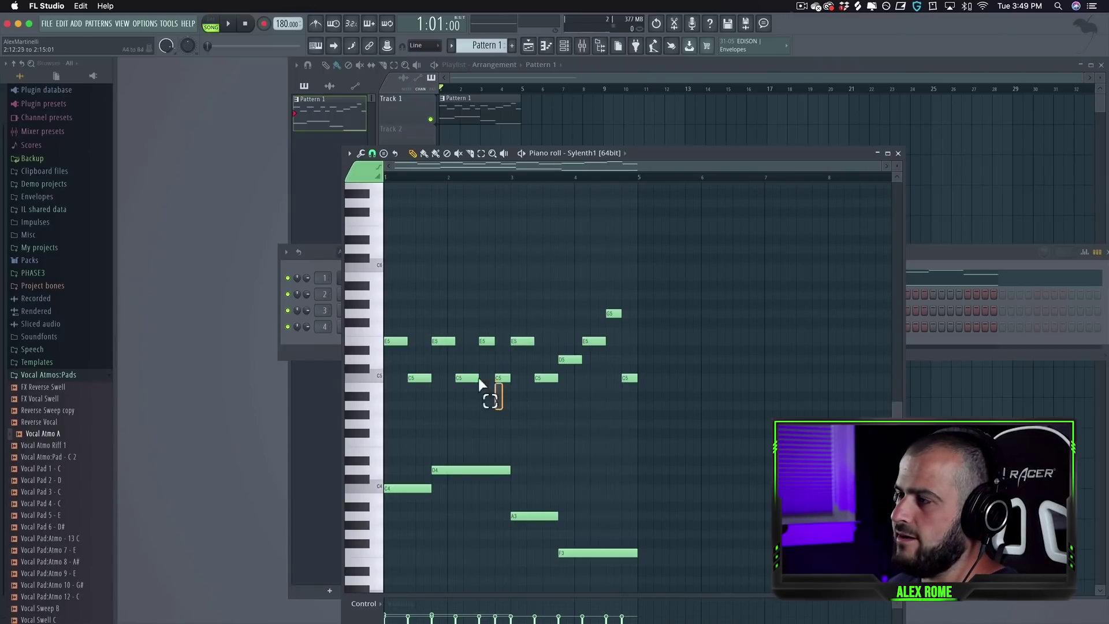
# Select and check the reworked E5 and C5 notes at the phrase end.
pyautogui.moveTo(508, 410); pyautogui.dragTo(380, 328)
pyautogui.moveTo(518, 276); pyautogui.dragTo(650, 438)
pyautogui.click(566, 382)
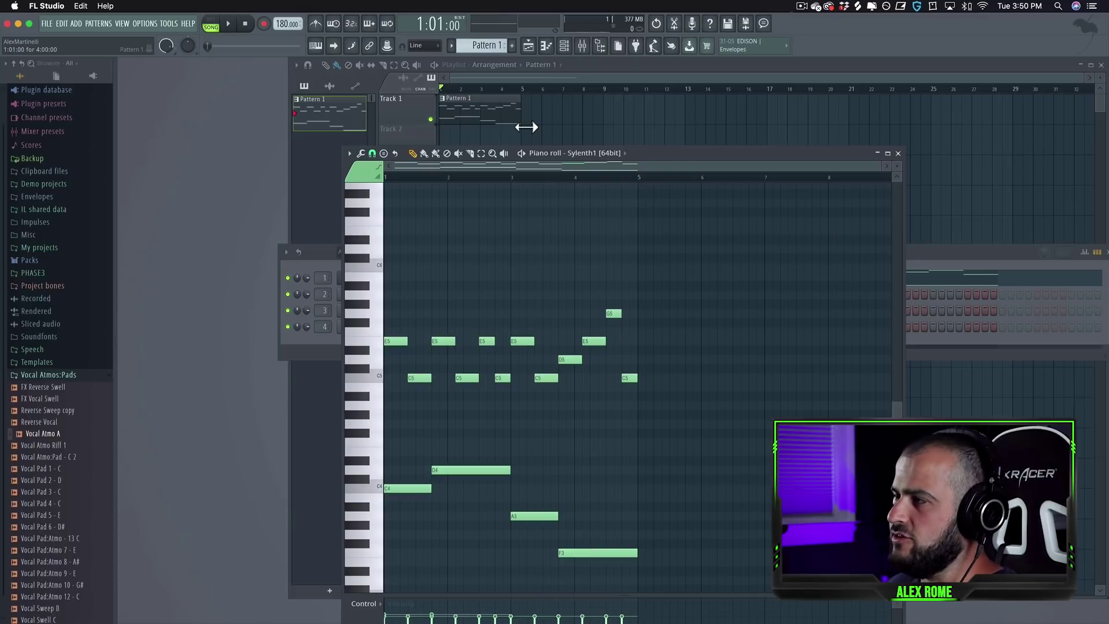
# Stretch the Pattern 1 clip to bar 9, duplicate all notes into bars 5–8, and play.
pyautogui.moveTo(527, 120); pyautogui.dragTo(603, 113)
pyautogui.doubleClick(551, 104)
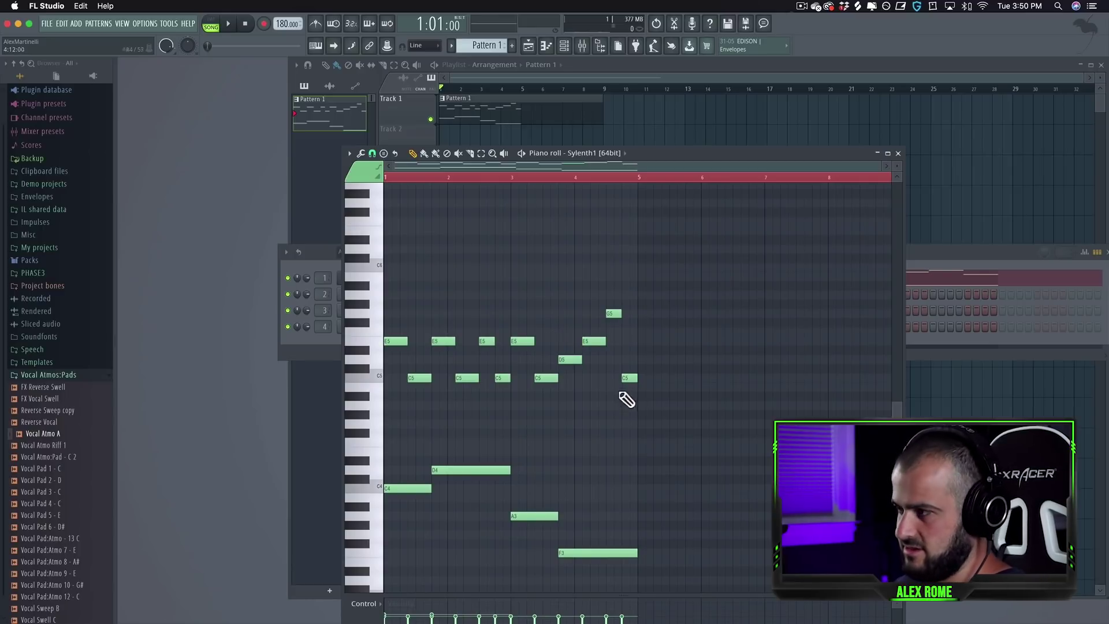
pyautogui.hotkey('ctrl', 'a')
pyautogui.hotkey('ctrl', 'b')
pyautogui.scroll(-3, 648, 490)
pyautogui.hotkey('ctrl', 'd')
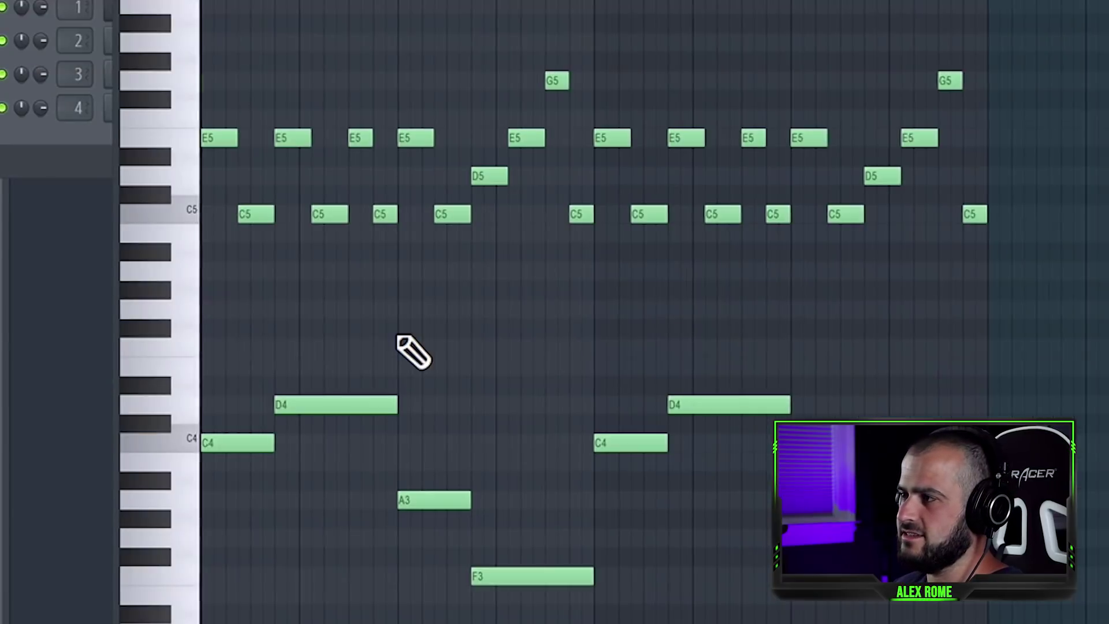
pyautogui.press('space')
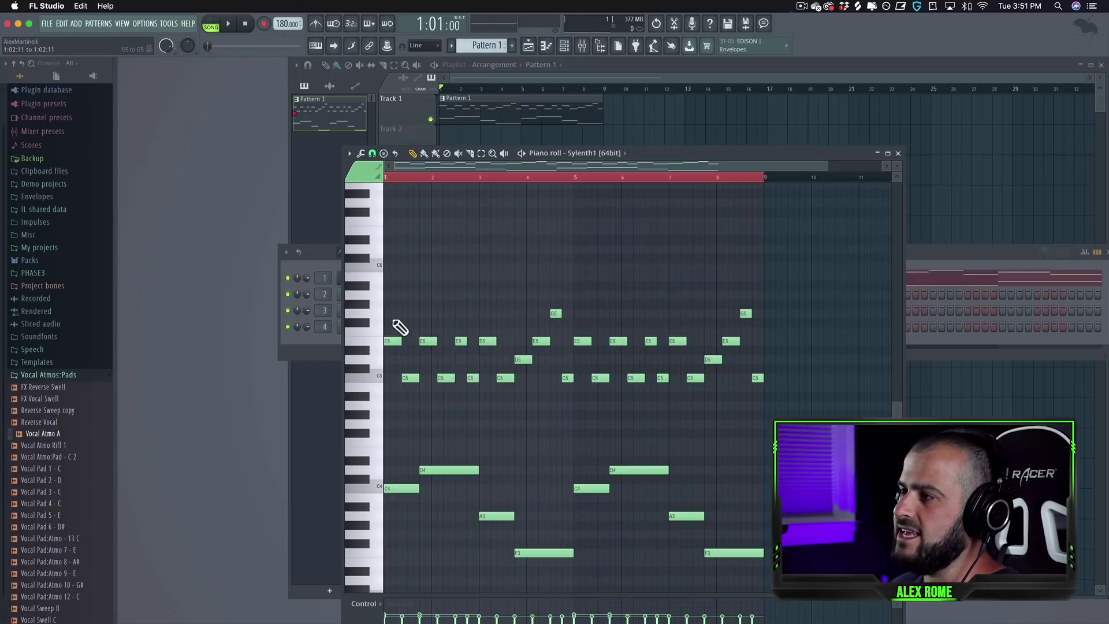
# Select the phrase's notes section by section, ending with bars 7–9.
pyautogui.moveTo(389, 307); pyautogui.dragTo(470, 419)
pyautogui.moveTo(491, 281); pyautogui.dragTo(565, 409)
pyautogui.moveTo(580, 273); pyautogui.dragTo(662, 431)
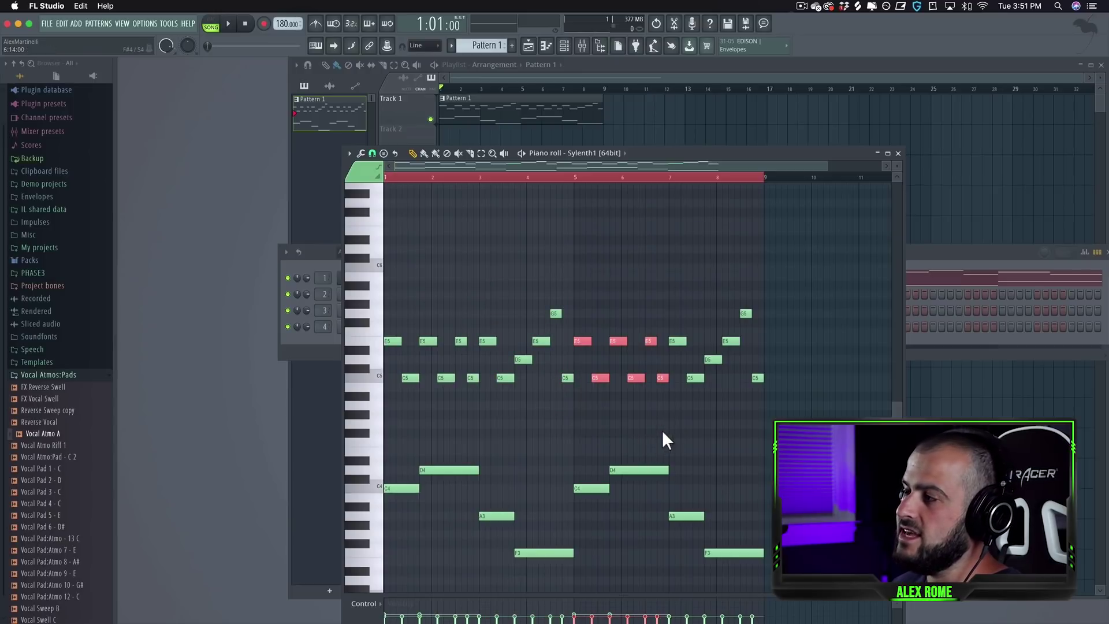
pyautogui.moveTo(673, 281); pyautogui.dragTo(757, 401)
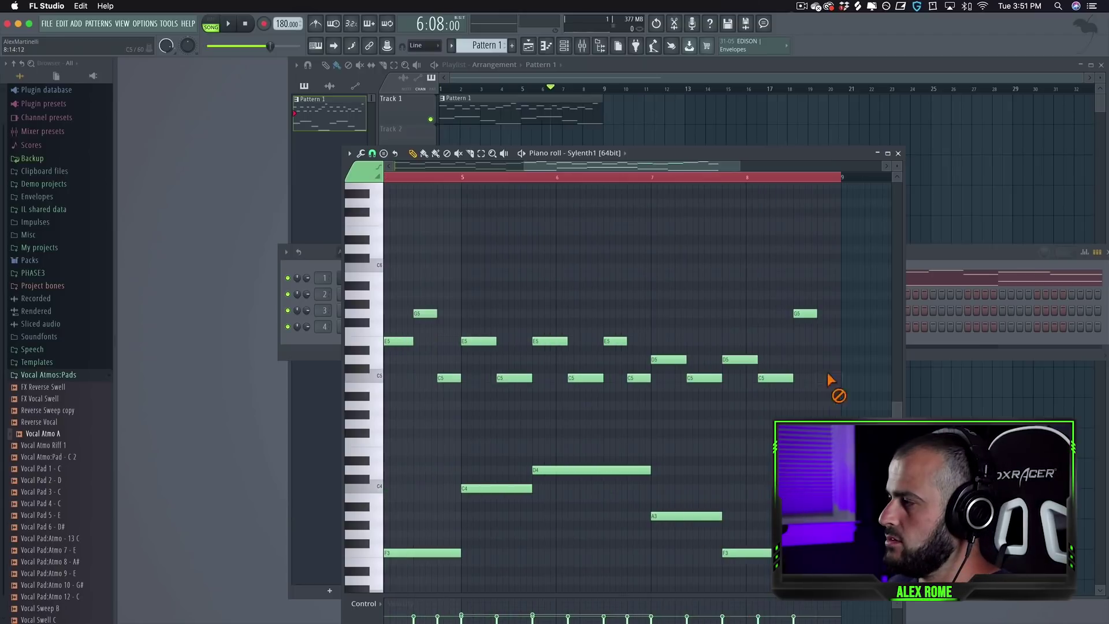
# Add a C5 near the end of bar 8 and raise the bar-7 D5 to E5.
pyautogui.moveTo(808, 314); pyautogui.dragTo(811, 386)
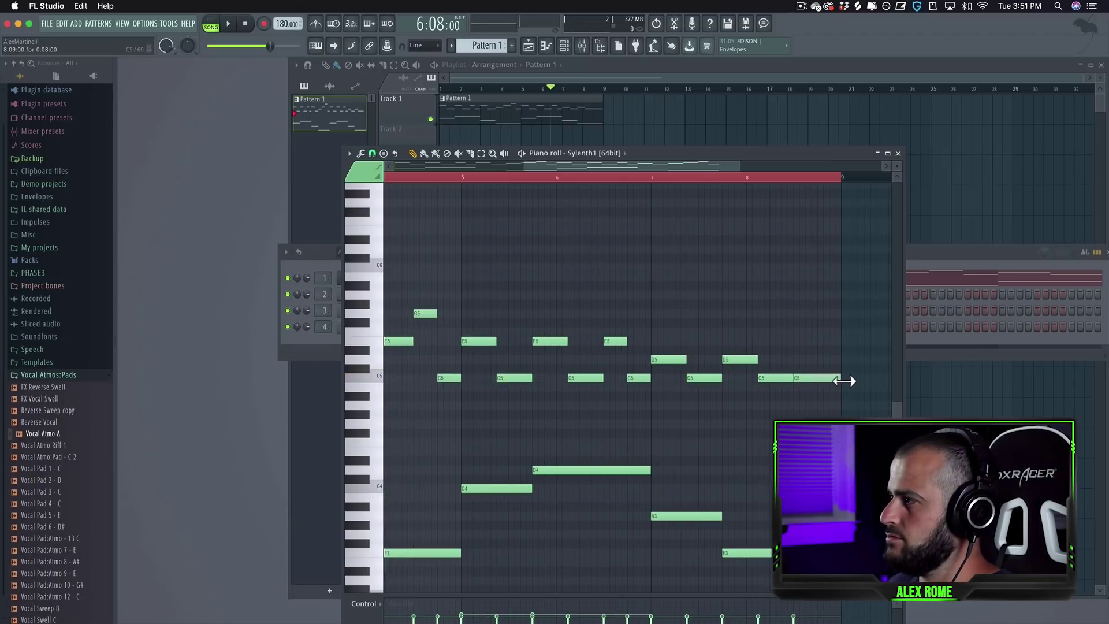
pyautogui.moveTo(679, 360); pyautogui.dragTo(677, 341)
pyautogui.scroll(-3, 677, 341)
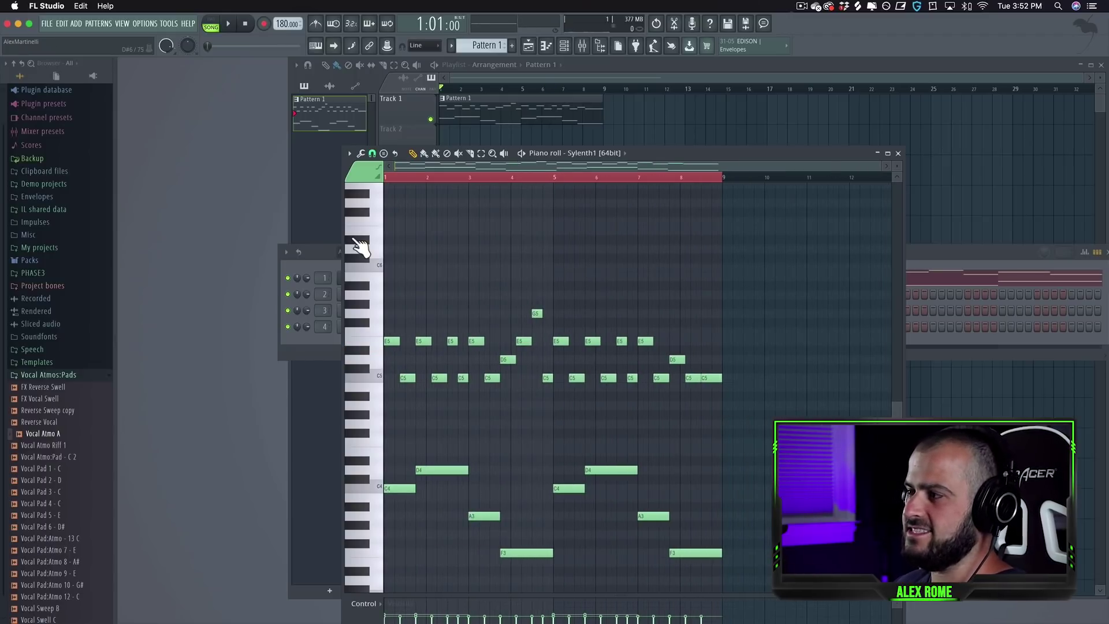
pyautogui.press('space')
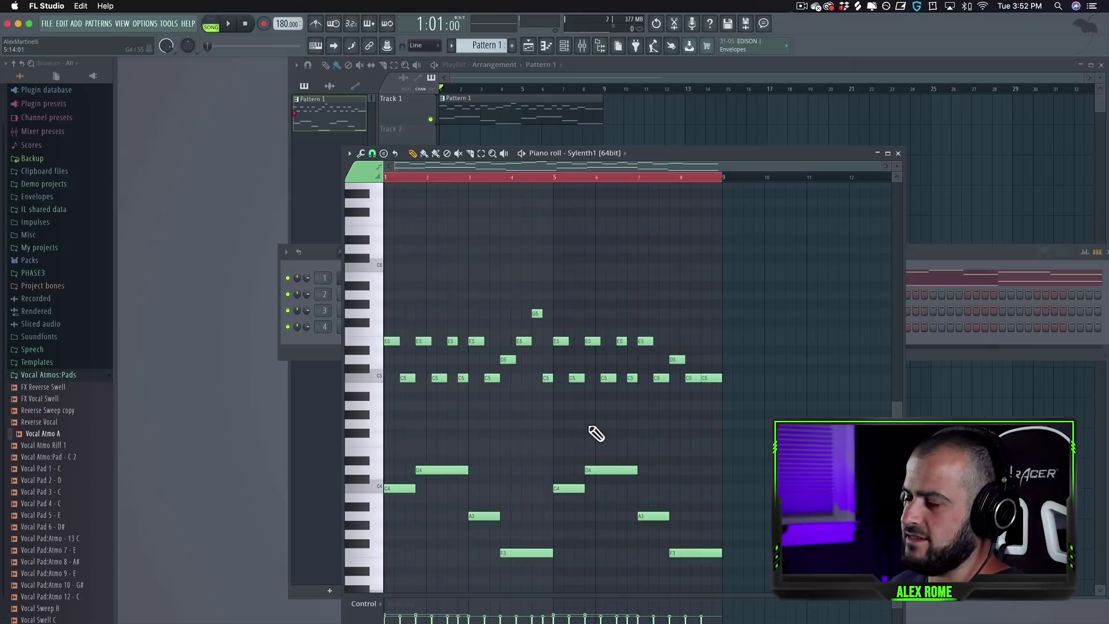
pyautogui.press('space')
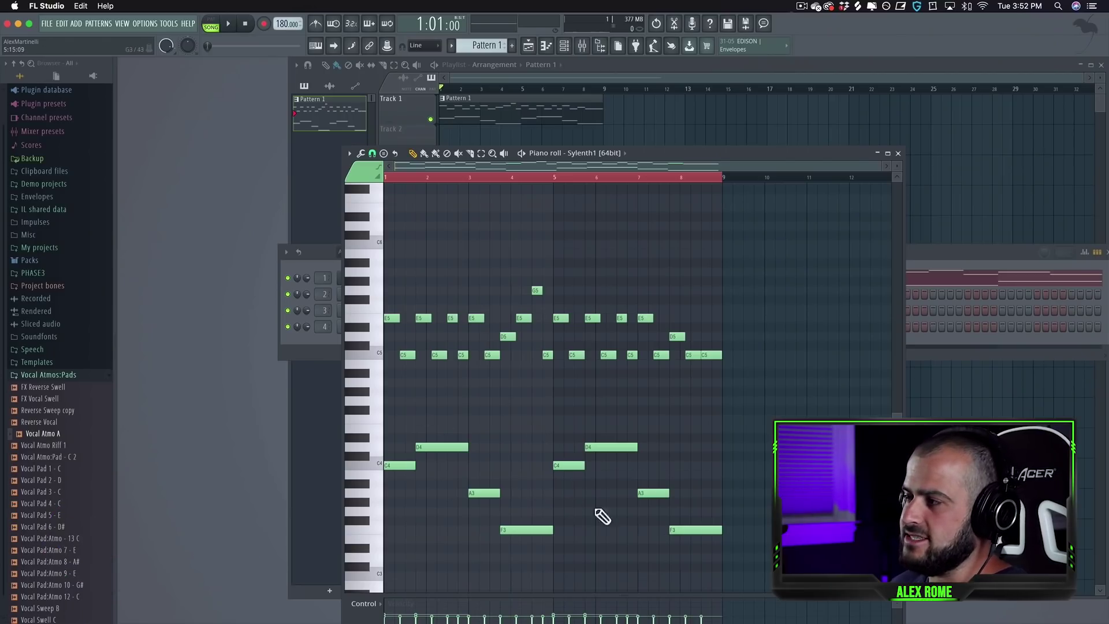
# Extend the Pattern 1 clip to bar 17 and reopen its notes.
pyautogui.moveTo(749, 545); pyautogui.dragTo(398, 425)
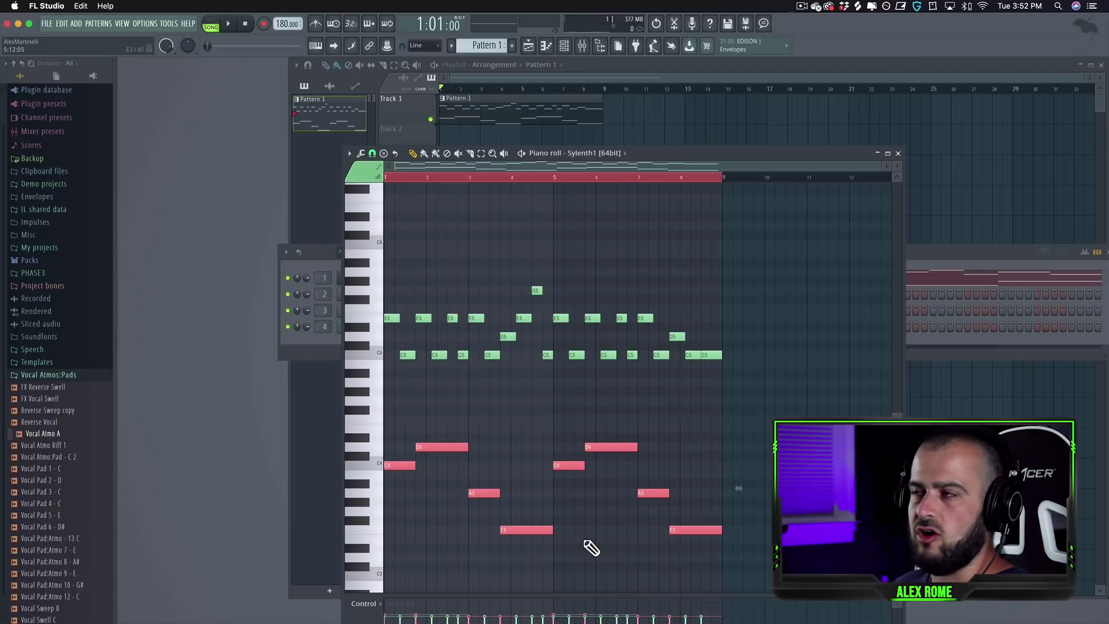
pyautogui.moveTo(611, 125); pyautogui.dragTo(767, 116)
pyautogui.doubleClick(684, 105)
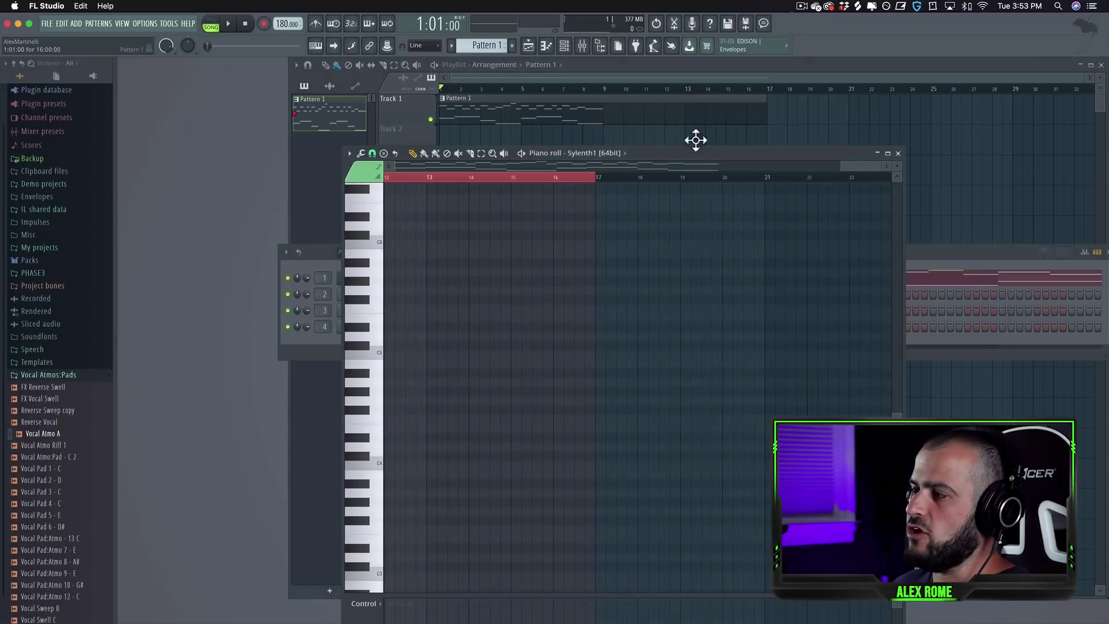
# Copy every note of the eight-bar melody to start at bar 9.
pyautogui.moveTo(774, 578); pyautogui.dragTo(355, 280)
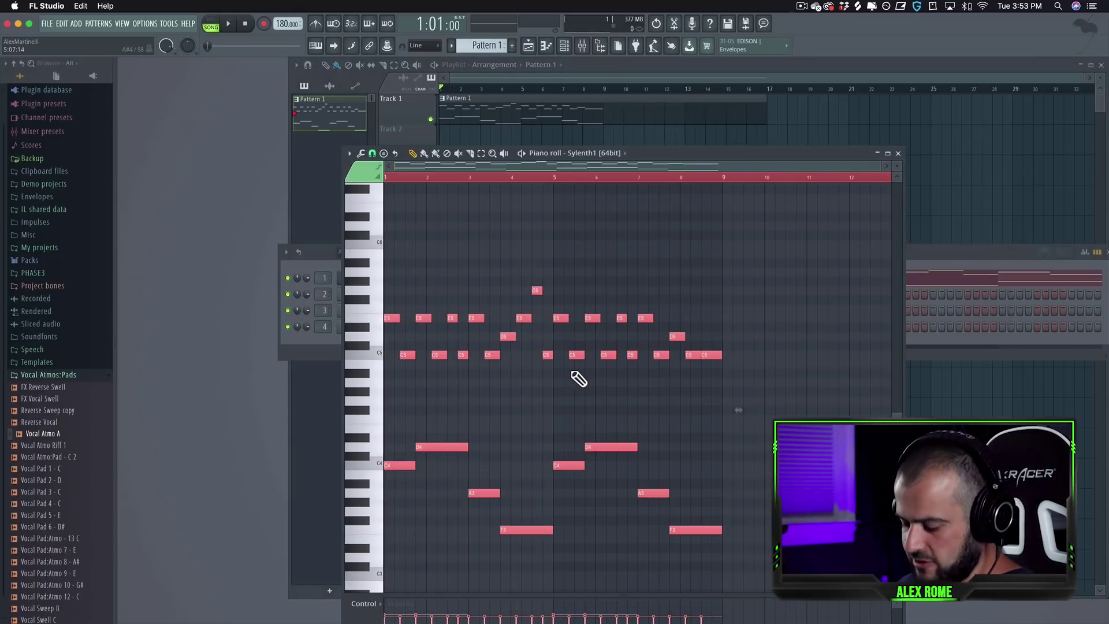
pyautogui.hotkey('ctrl', 'shift', 'Right')
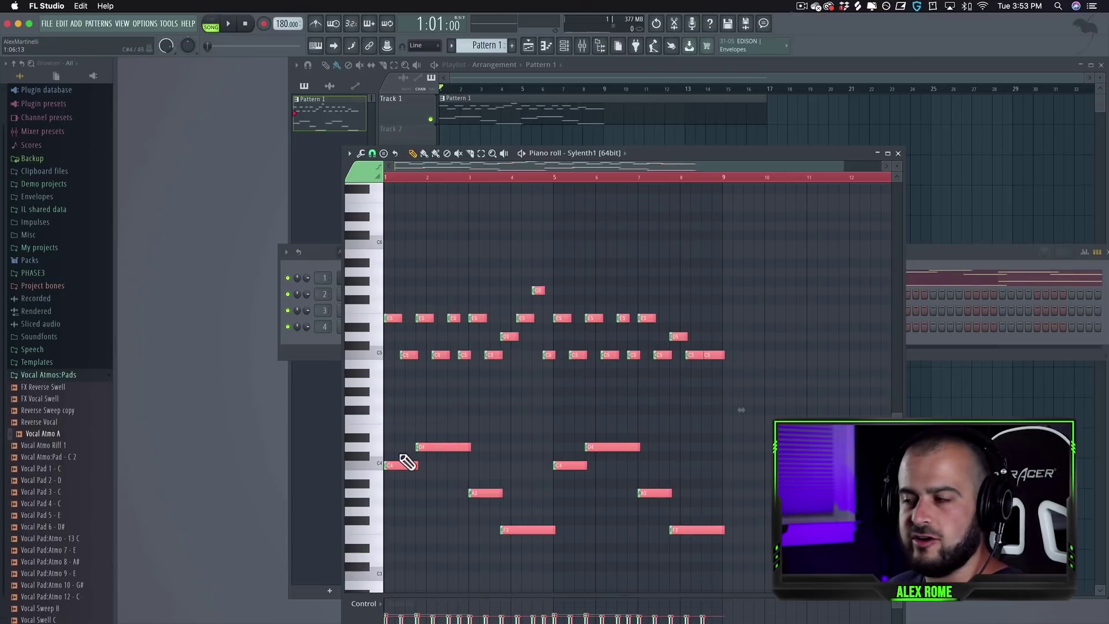
pyautogui.moveTo(404, 471); pyautogui.dragTo(703, 468)
pyautogui.scroll(3, 746, 469)
pyautogui.scroll(-3, 704, 469)
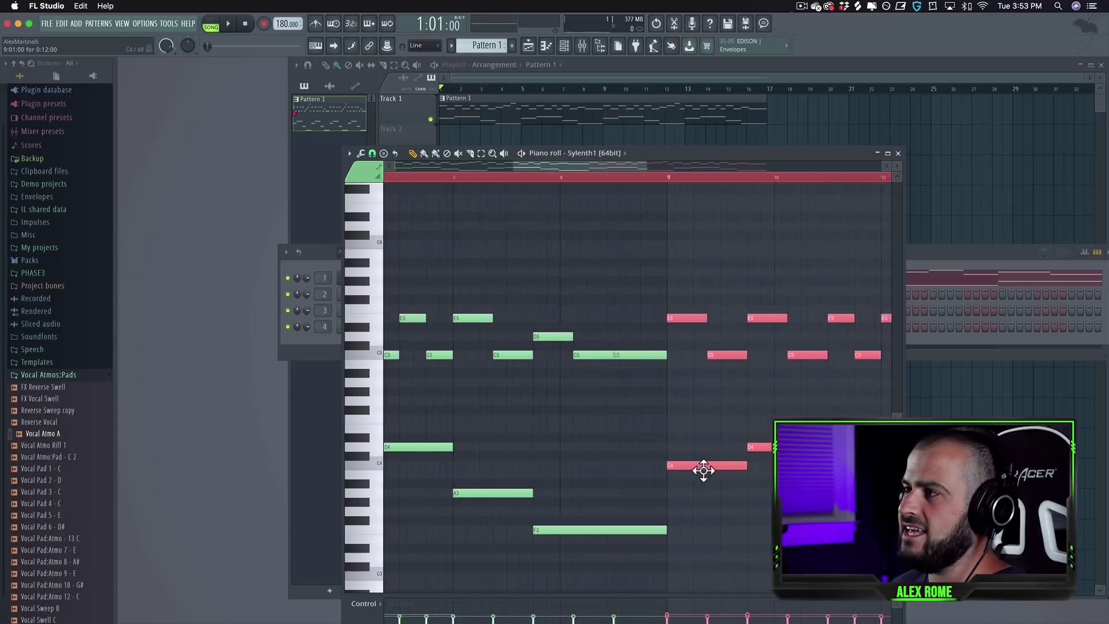
pyautogui.scroll(-4, 705, 469)
pyautogui.click(680, 444)
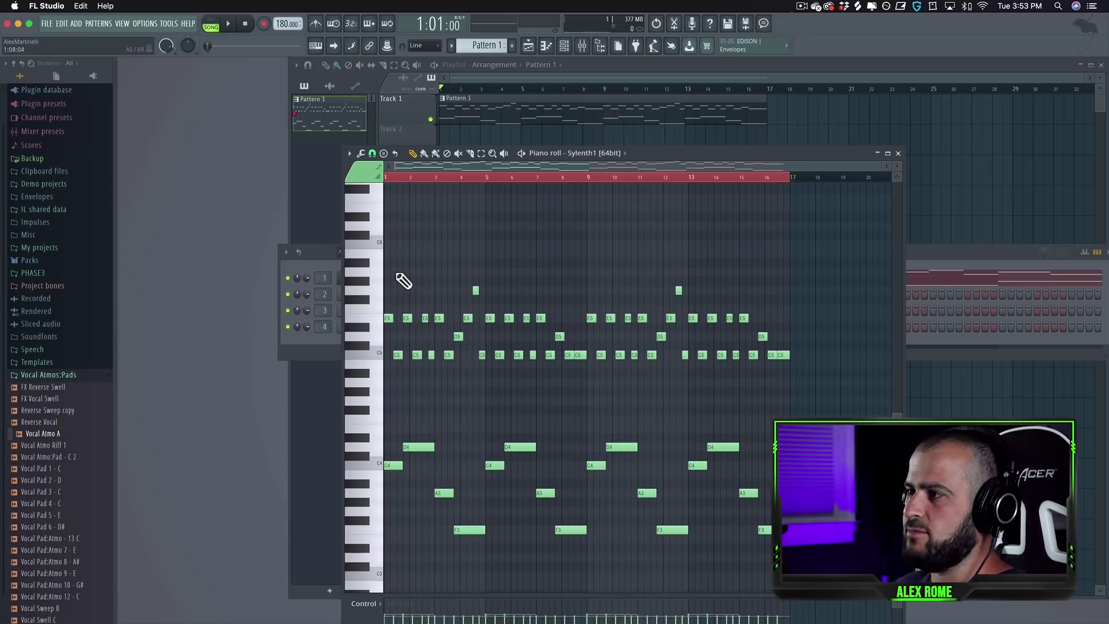
# Marquee-select each four-bar section in turn, finishing with bars 13–16 selected.
pyautogui.moveTo(386, 258); pyautogui.dragTo(434, 373)
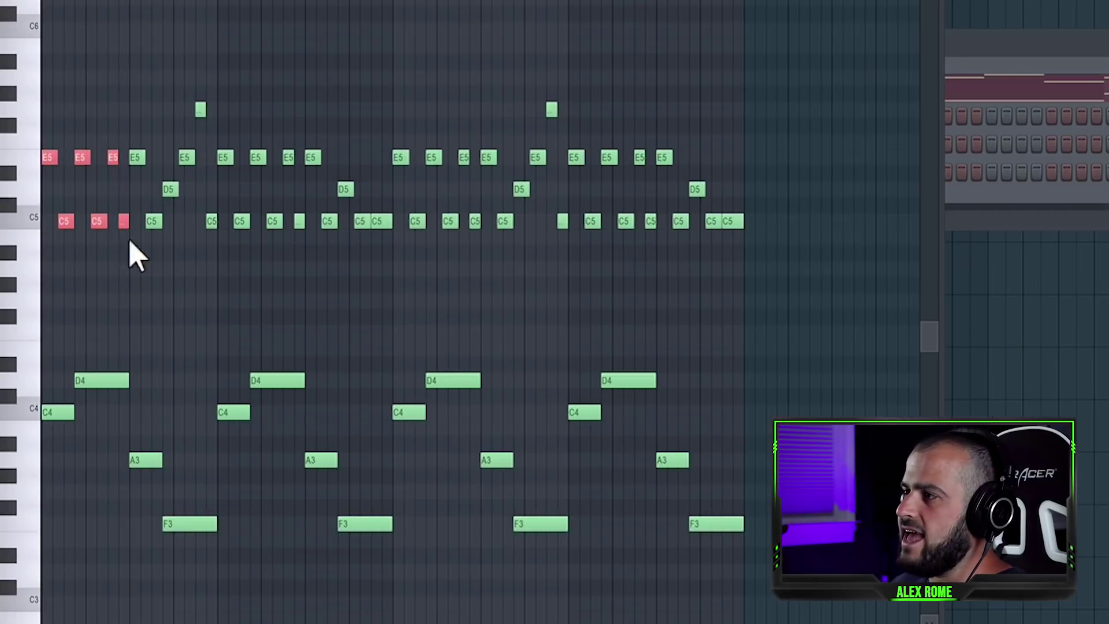
pyautogui.click(442, 278)
pyautogui.moveTo(135, 56); pyautogui.dragTo(228, 257)
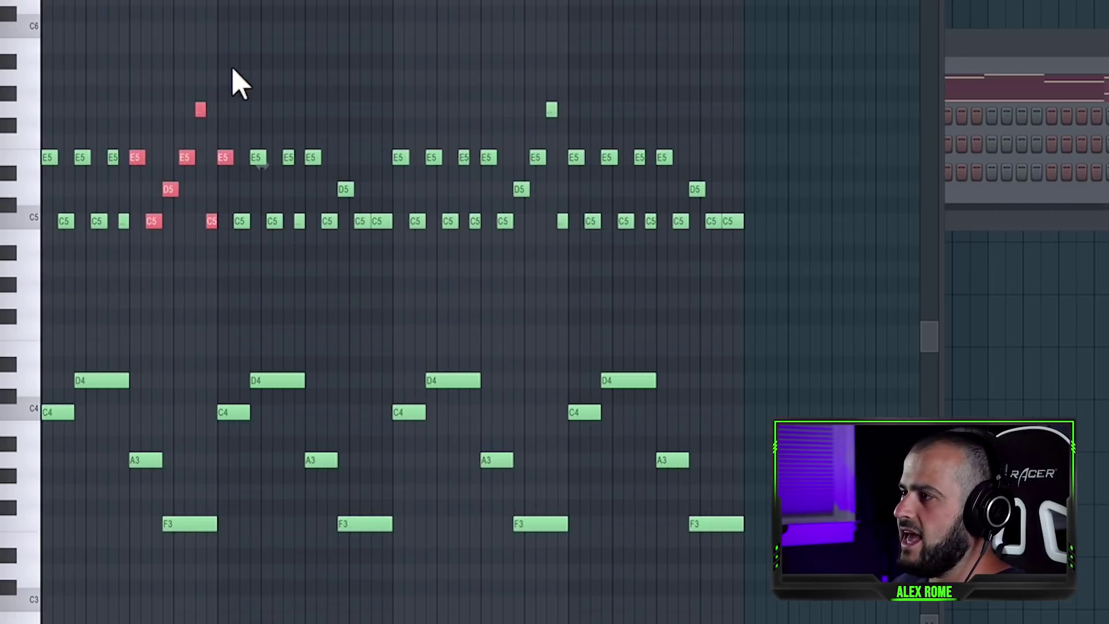
pyautogui.moveTo(225, 88)
pyautogui.mouseDown()
pyautogui.moveTo(264, 235)
pyautogui.moveTo(292, 229)
pyautogui.mouseUp()
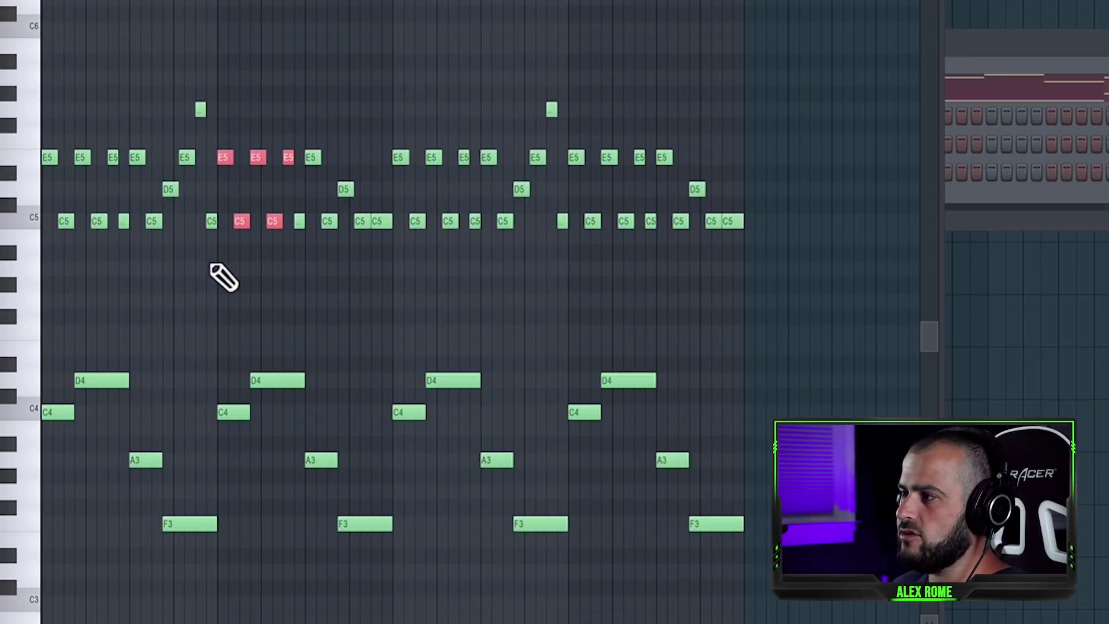
pyautogui.moveTo(210, 277); pyautogui.dragTo(44, 22)
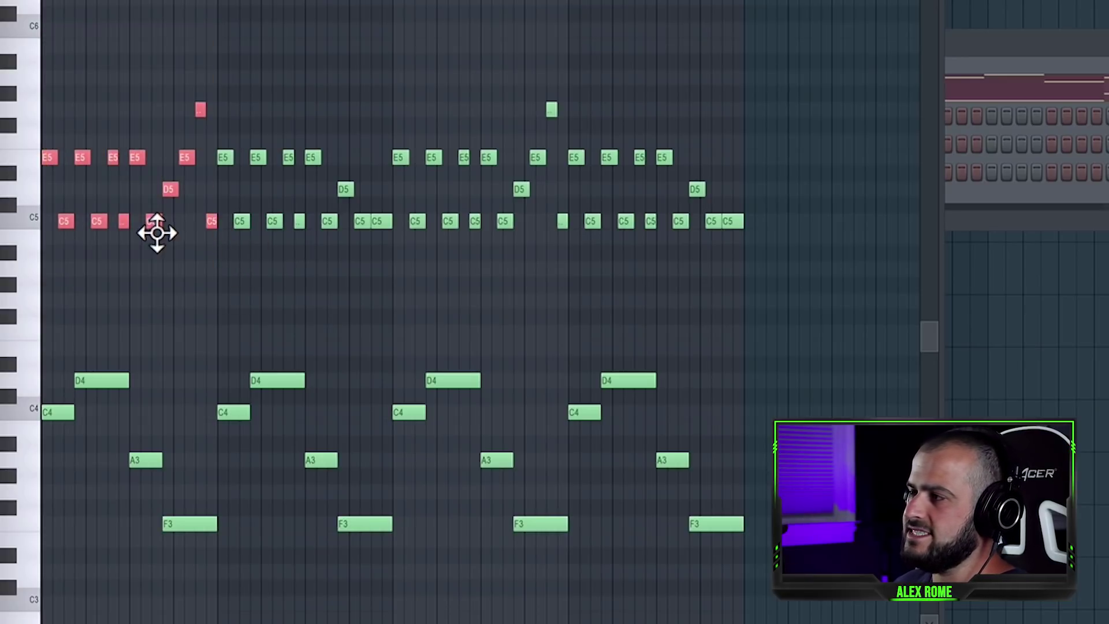
pyautogui.moveTo(225, 101)
pyautogui.mouseDown()
pyautogui.moveTo(391, 289)
pyautogui.moveTo(385, 261)
pyautogui.mouseUp()
pyautogui.moveTo(401, 56); pyautogui.dragTo(563, 276)
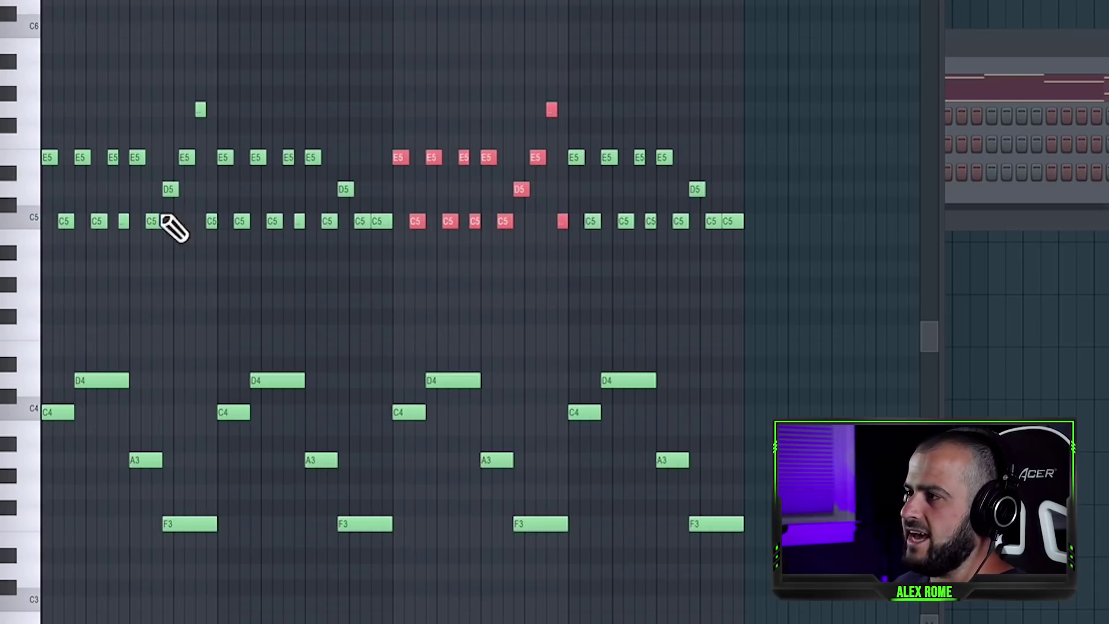
pyautogui.moveTo(217, 243)
pyautogui.mouseDown()
pyautogui.moveTo(110, 134)
pyautogui.moveTo(36, 80)
pyautogui.mouseUp()
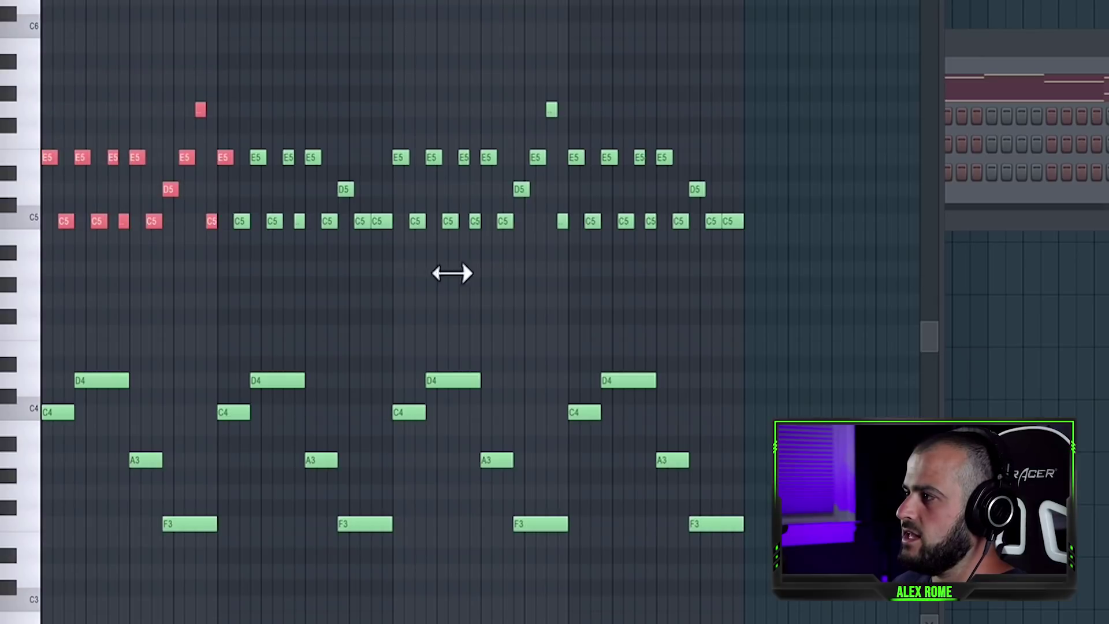
pyautogui.click(537, 310)
pyautogui.moveTo(574, 89); pyautogui.dragTo(745, 273)
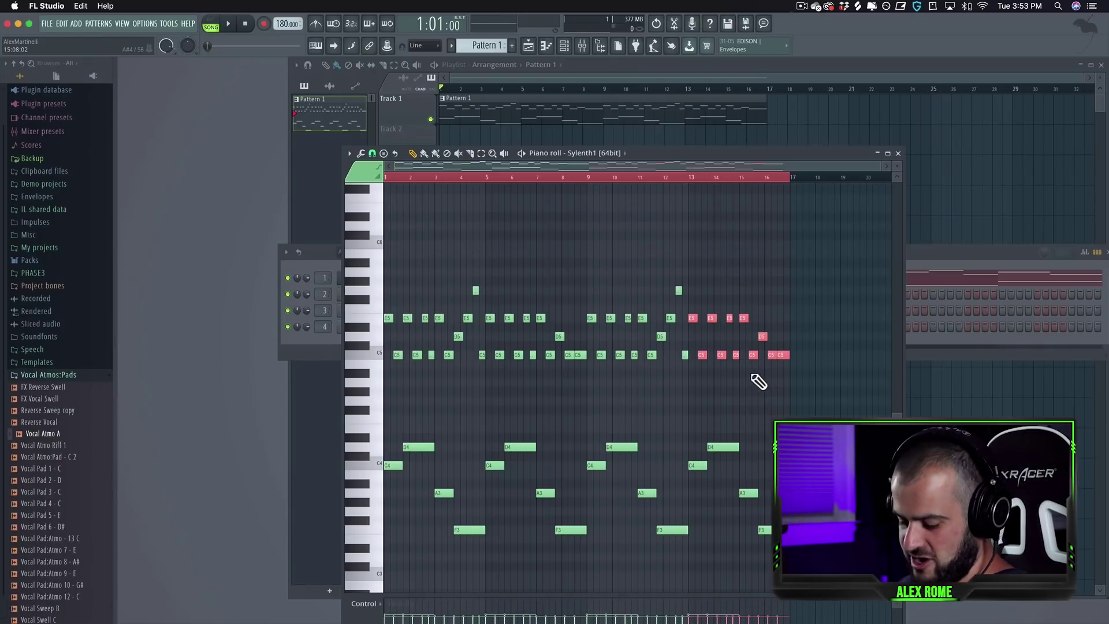
# Zoom into bars 13–17 and move the song position to the final section.
pyautogui.scroll(6, 758, 381)
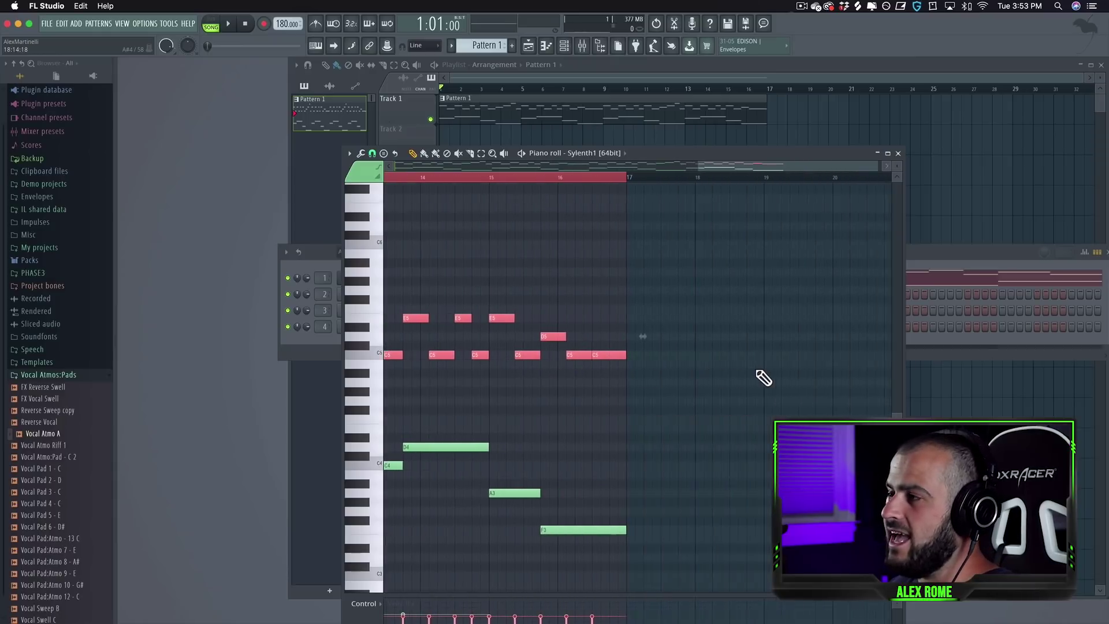
pyautogui.scroll(1, 763, 378)
pyautogui.hscroll(-1, 762, 377)
pyautogui.scroll(-6, 600, 399)
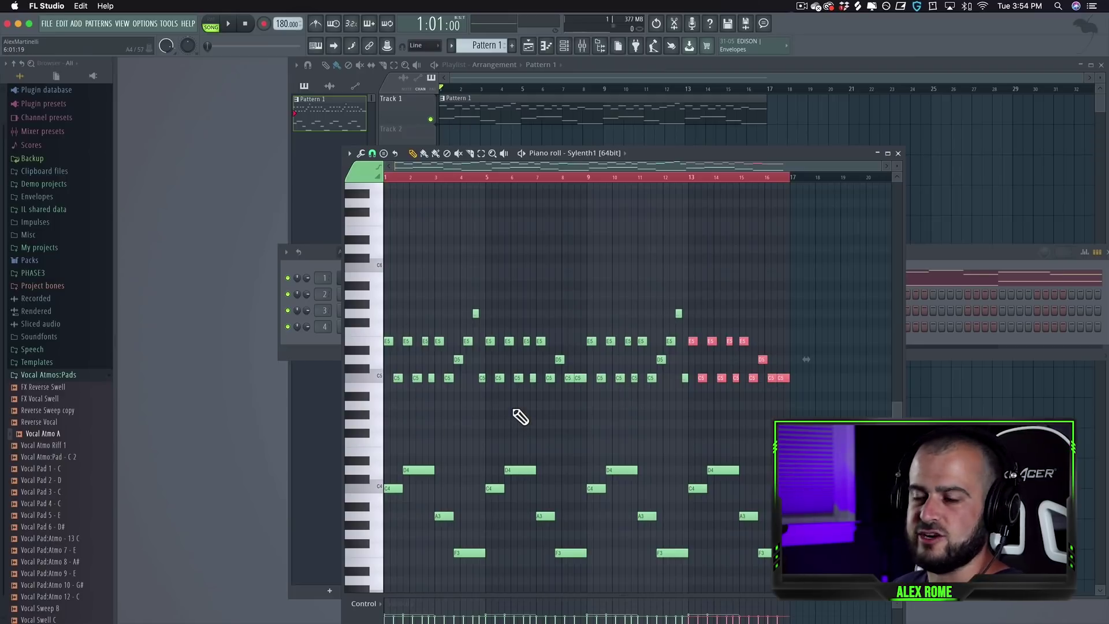
pyautogui.scroll(5, 619, 240)
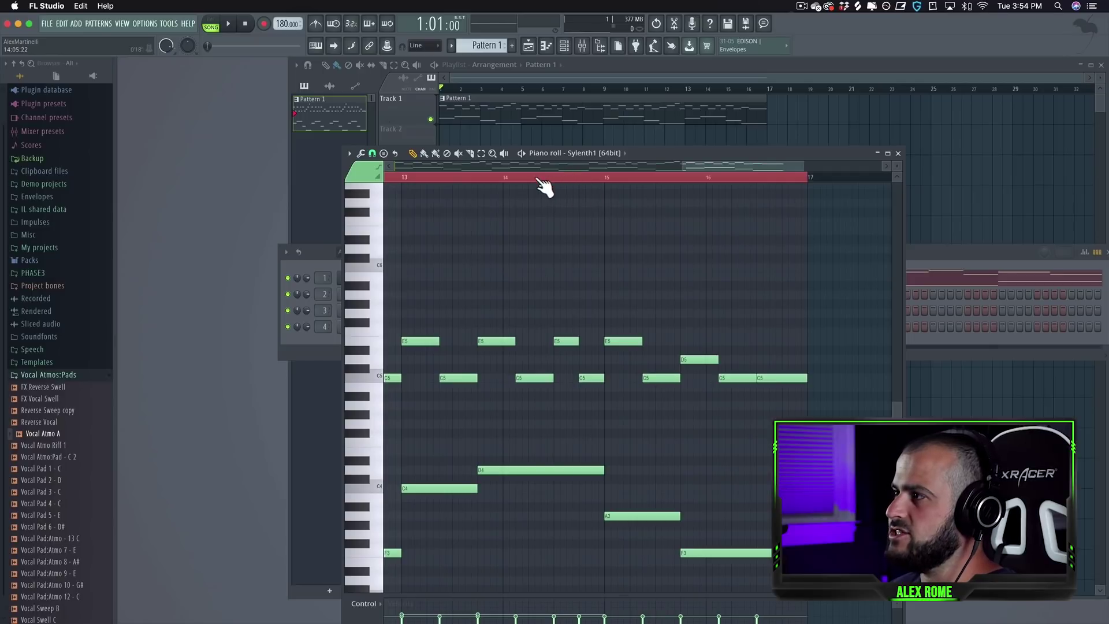
pyautogui.moveTo(603, 188); pyautogui.dragTo(399, 179)
# Lower the bar-15 E5 to D5 and the bar-16 D5 to C5, then audition.
pyautogui.moveTo(621, 347); pyautogui.dragTo(621, 362)
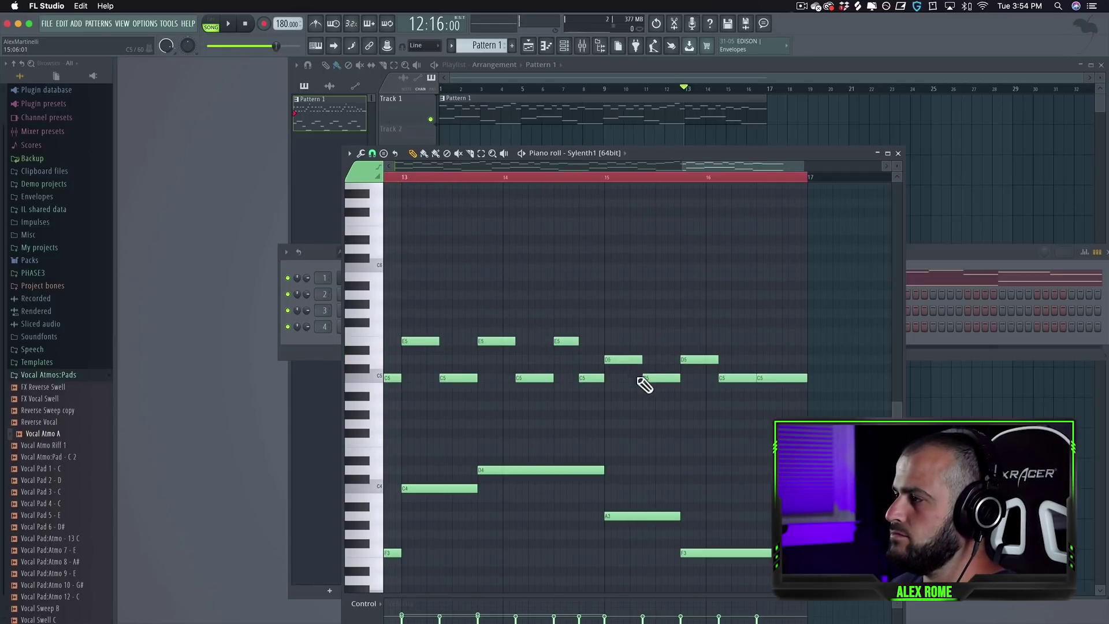
pyautogui.moveTo(700, 364); pyautogui.dragTo(706, 378)
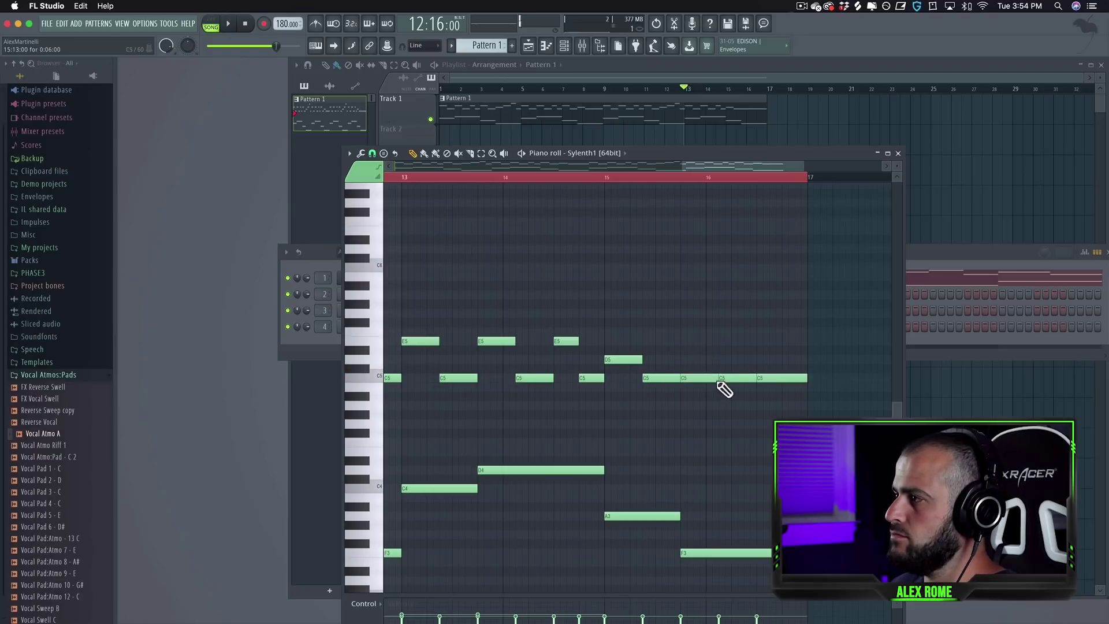
pyautogui.press('space')
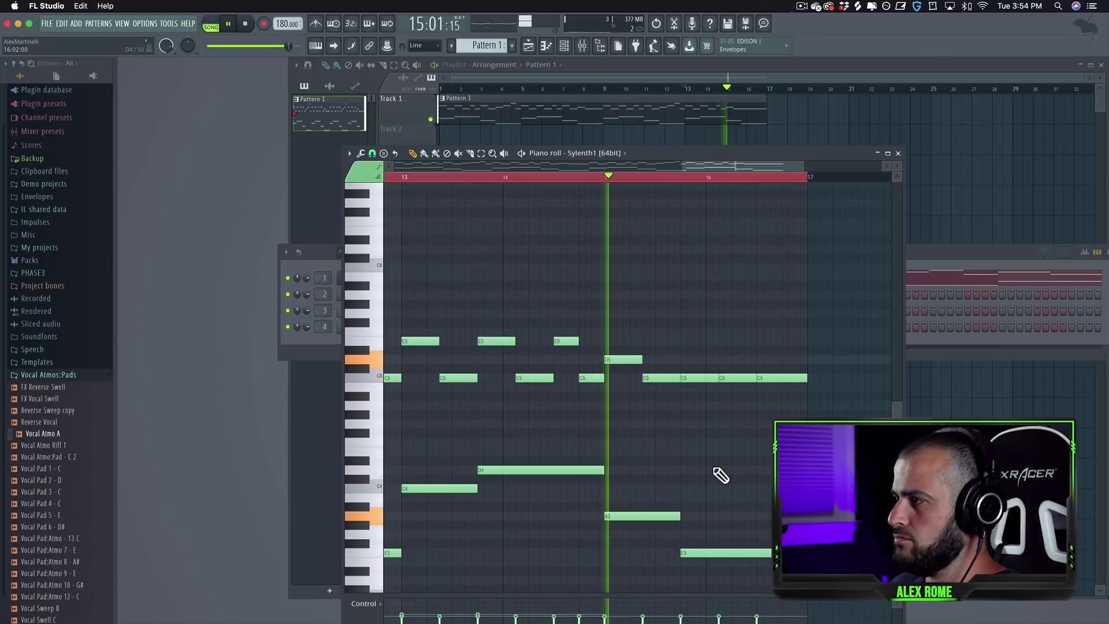
pyautogui.press('space')
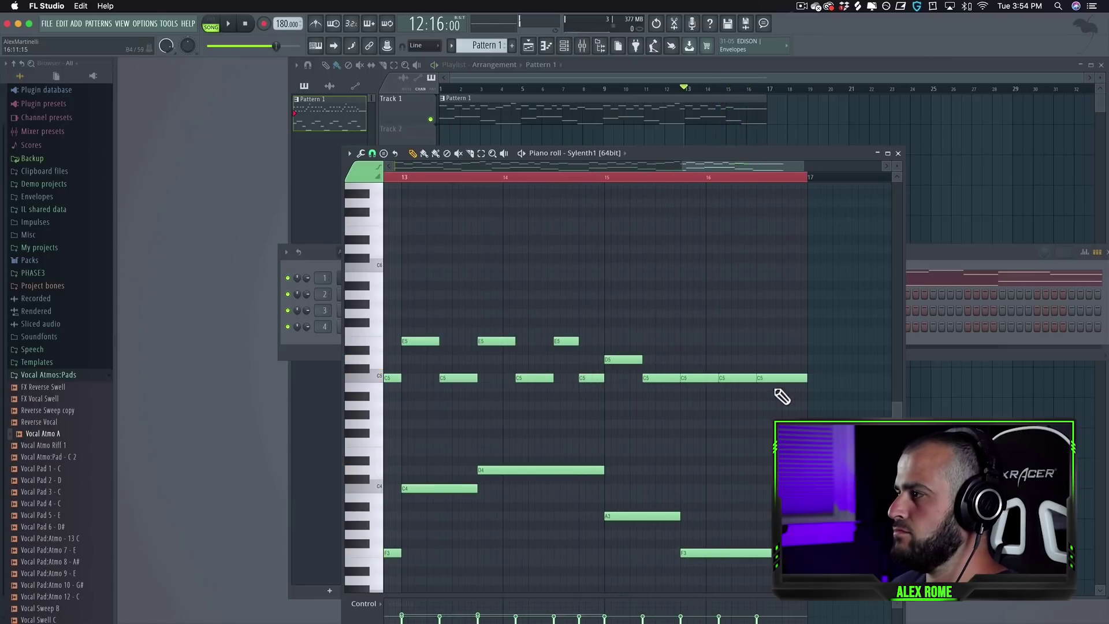
pyautogui.scroll(-3, 623, 416)
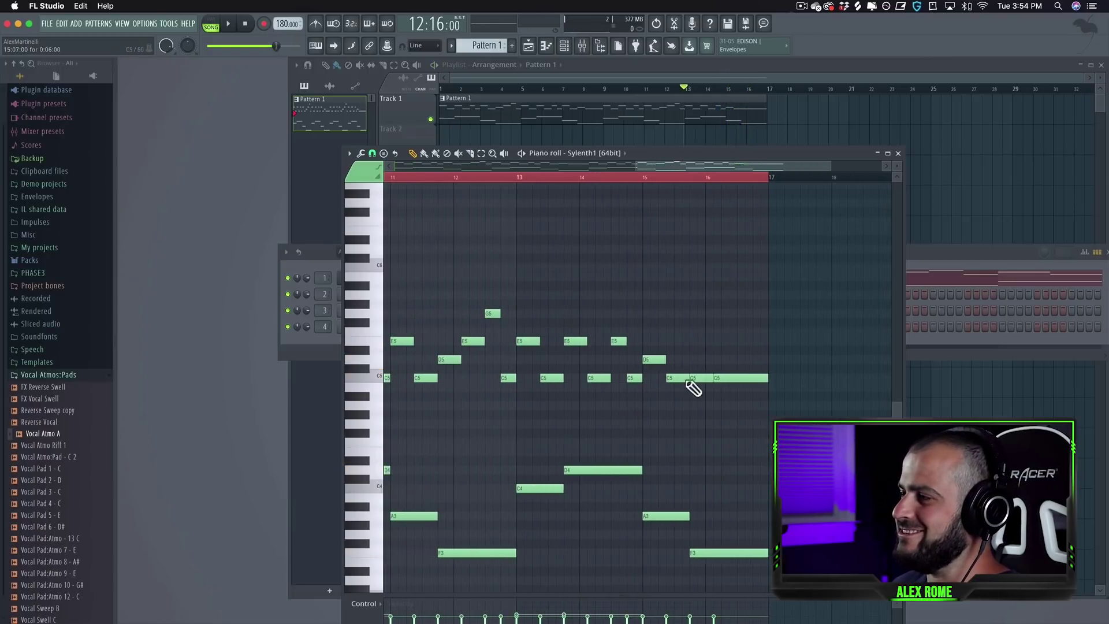
pyautogui.scroll(-5, 694, 399)
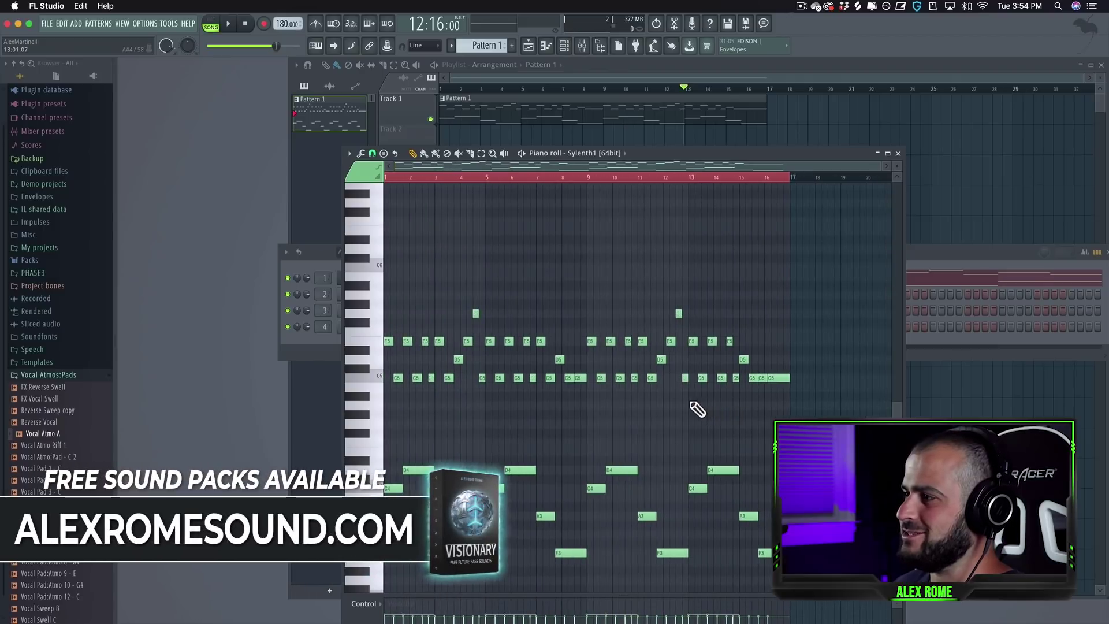
pyautogui.click(700, 99)
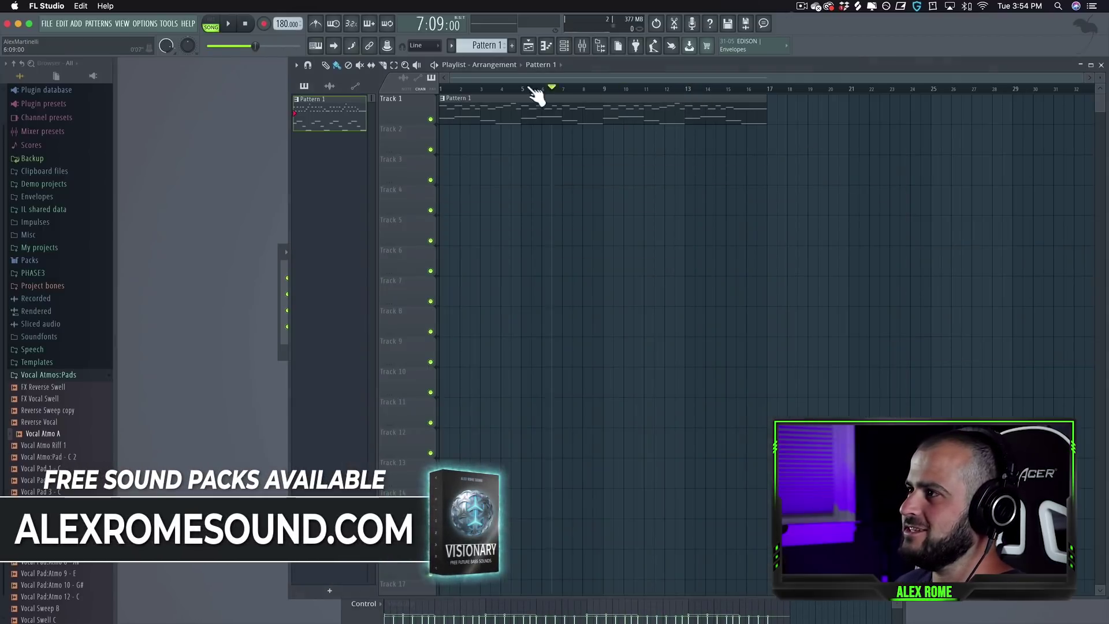
pyautogui.doubleClick(546, 103)
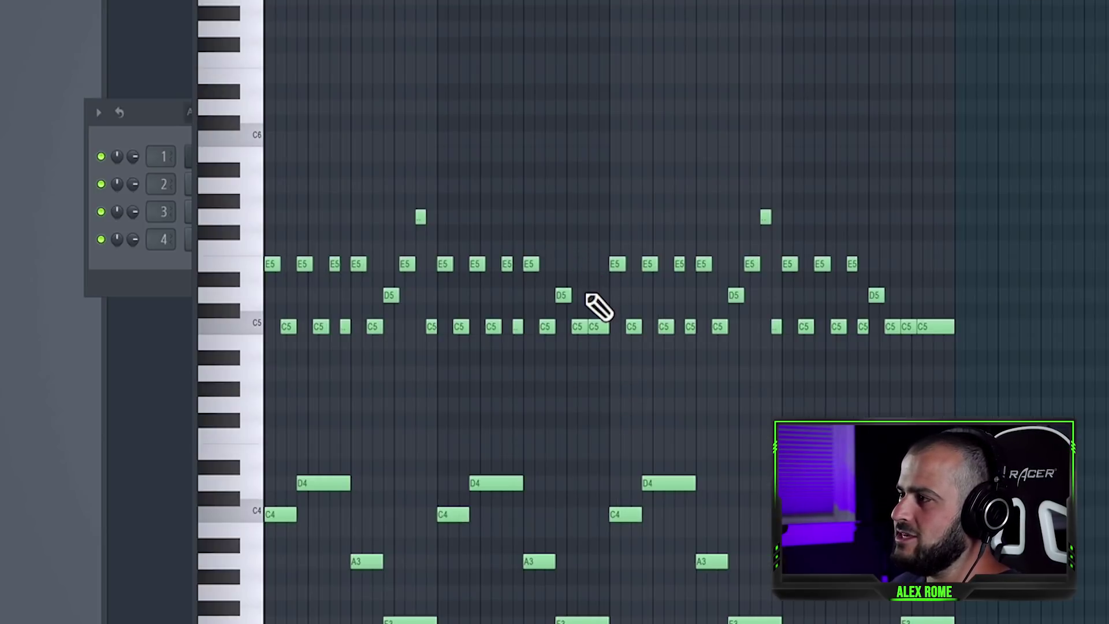
pyautogui.moveTo(592, 336); pyautogui.dragTo(605, 398)
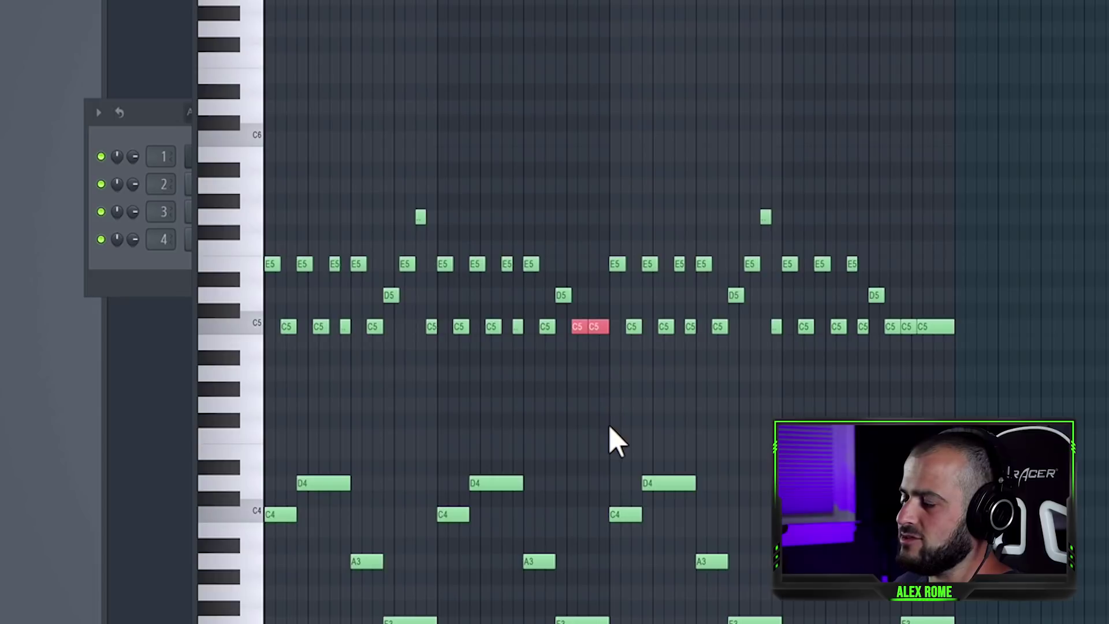
pyautogui.click(609, 424)
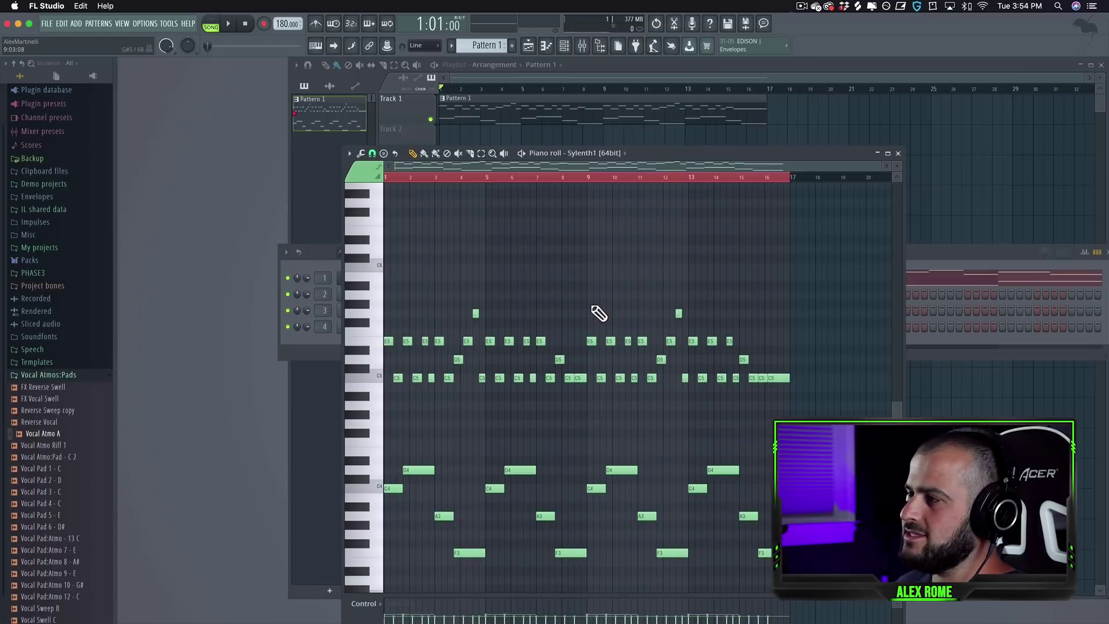
pyautogui.moveTo(590, 290); pyautogui.dragTo(733, 442)
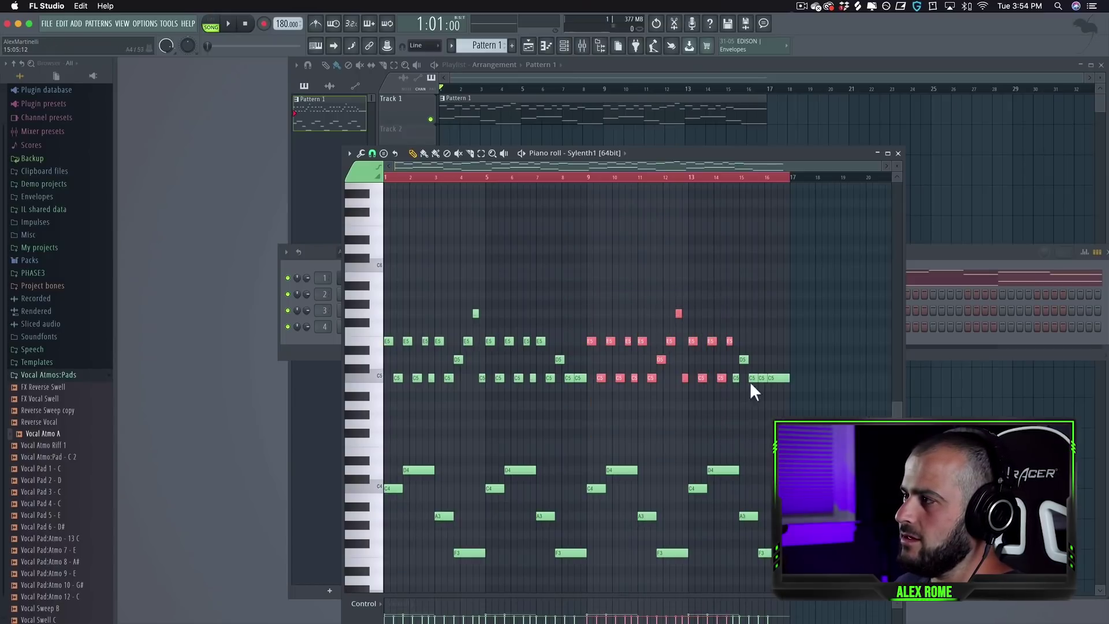
pyautogui.moveTo(754, 341); pyautogui.dragTo(771, 384)
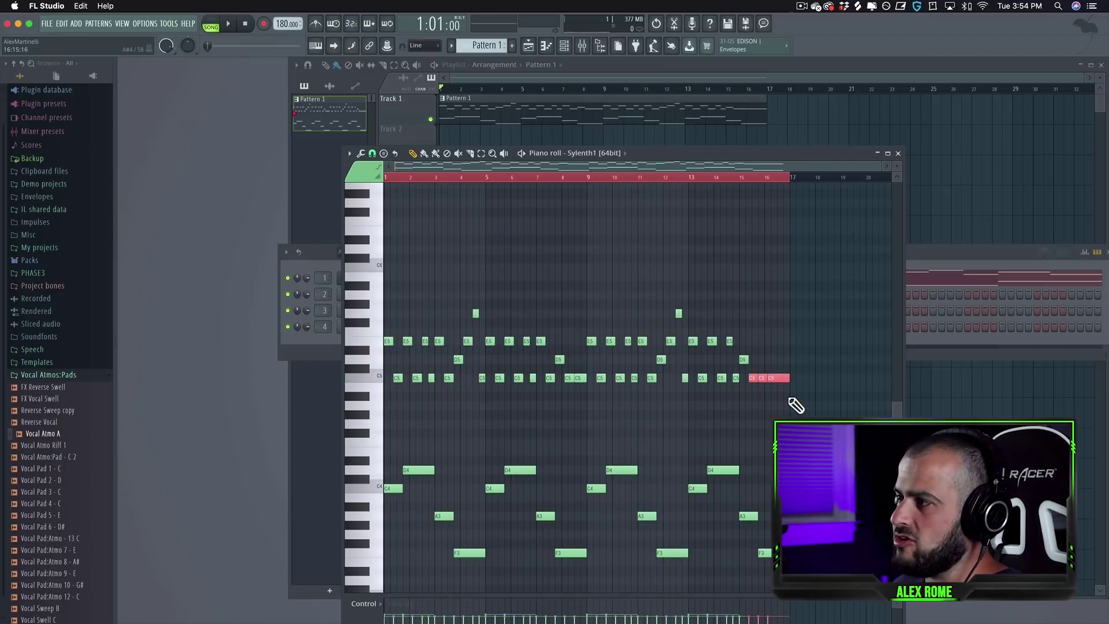
pyautogui.click(776, 397)
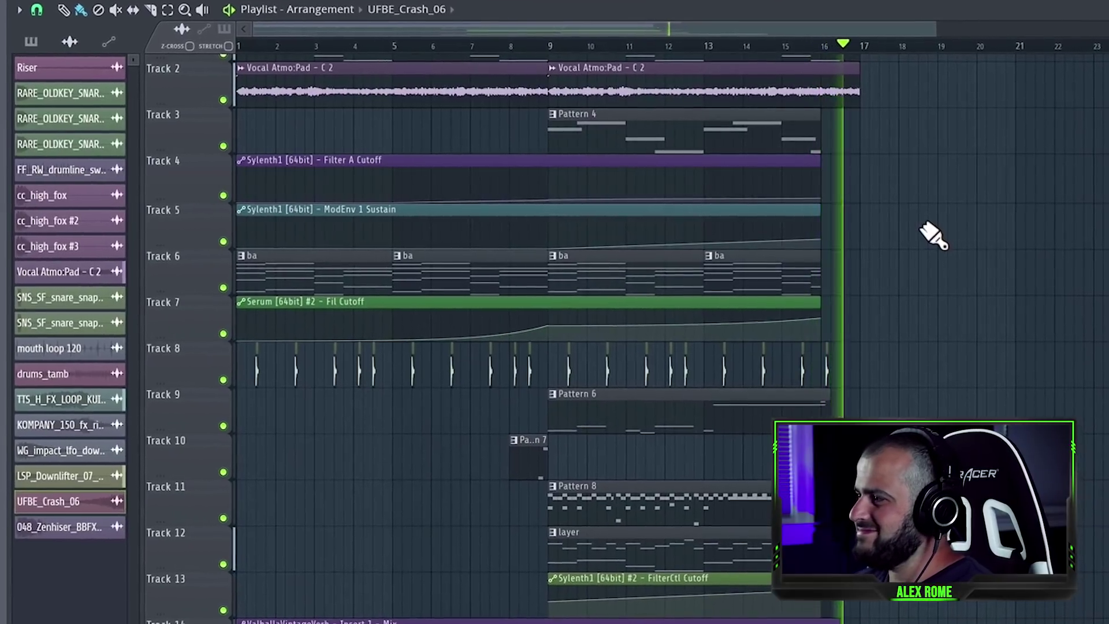
# Halt the playlist arrangement's playback with Space, resetting to bar 1.
pyautogui.press('space')
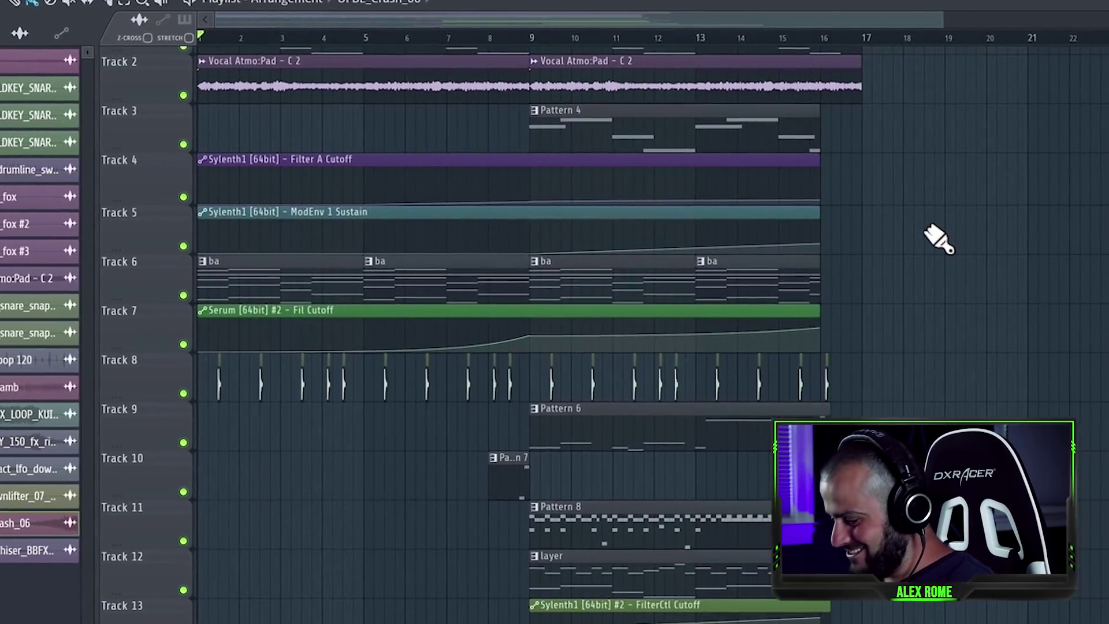